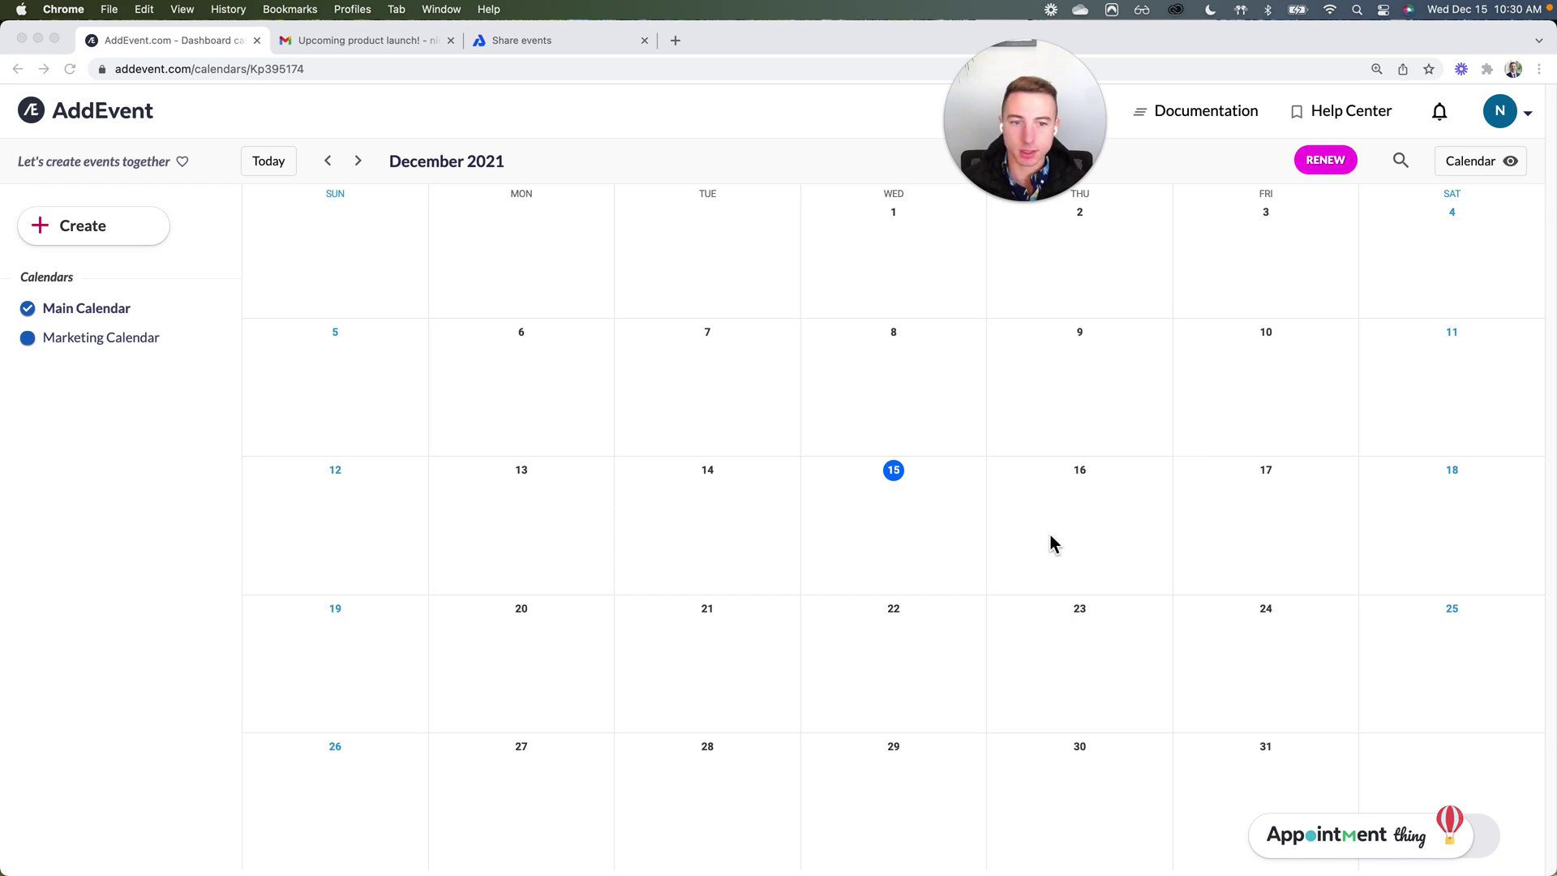
Dismiss the quick-event draft for December 16 and open the full form through Create > Event.
left_click(1063, 514)
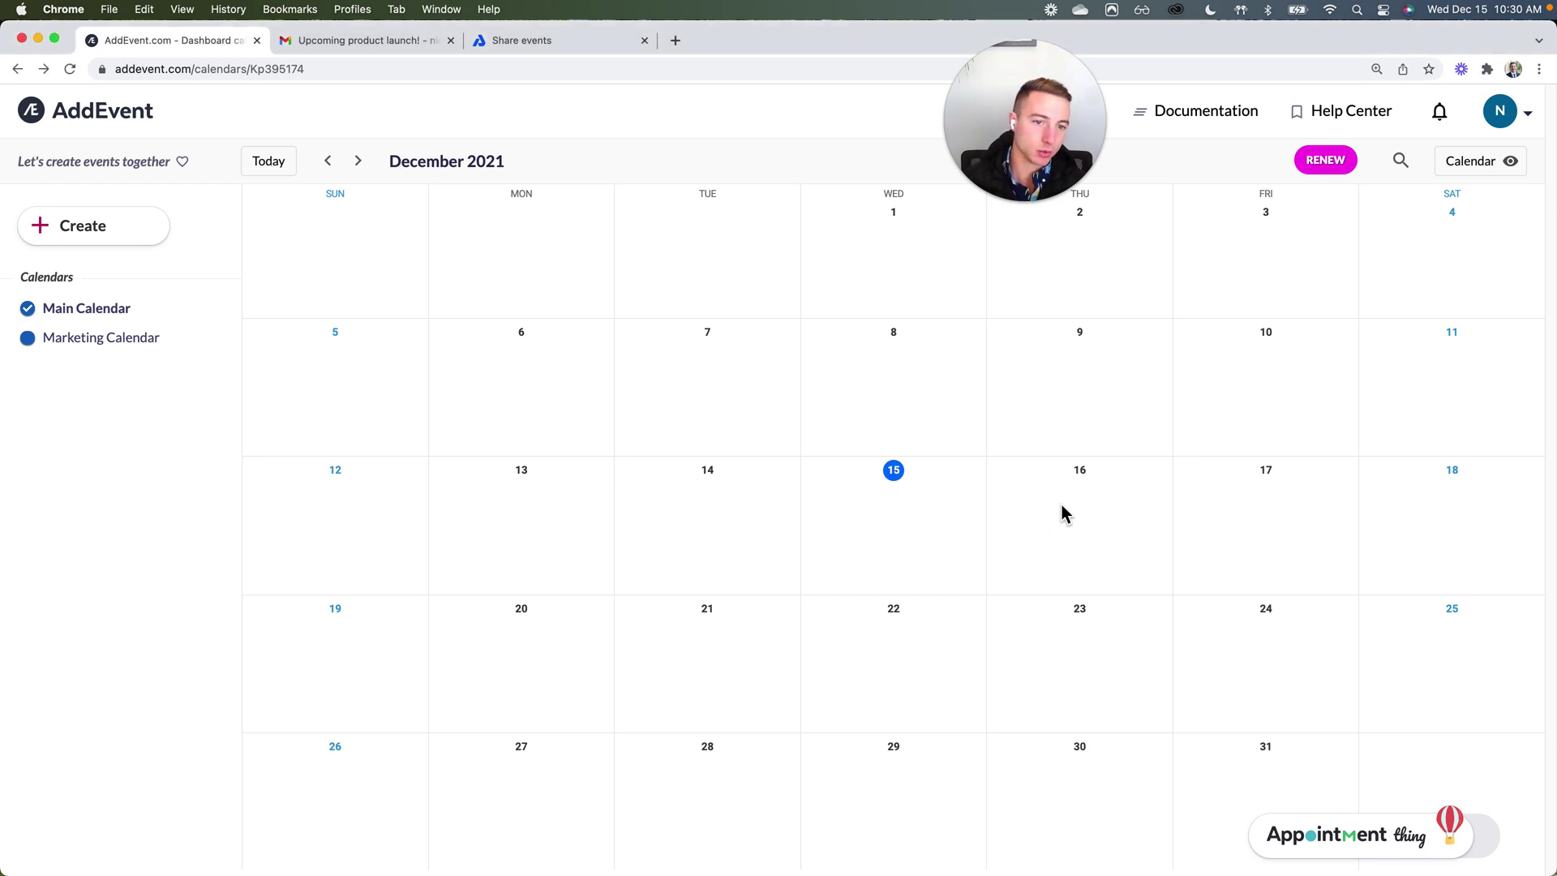
left_click(1075, 508)
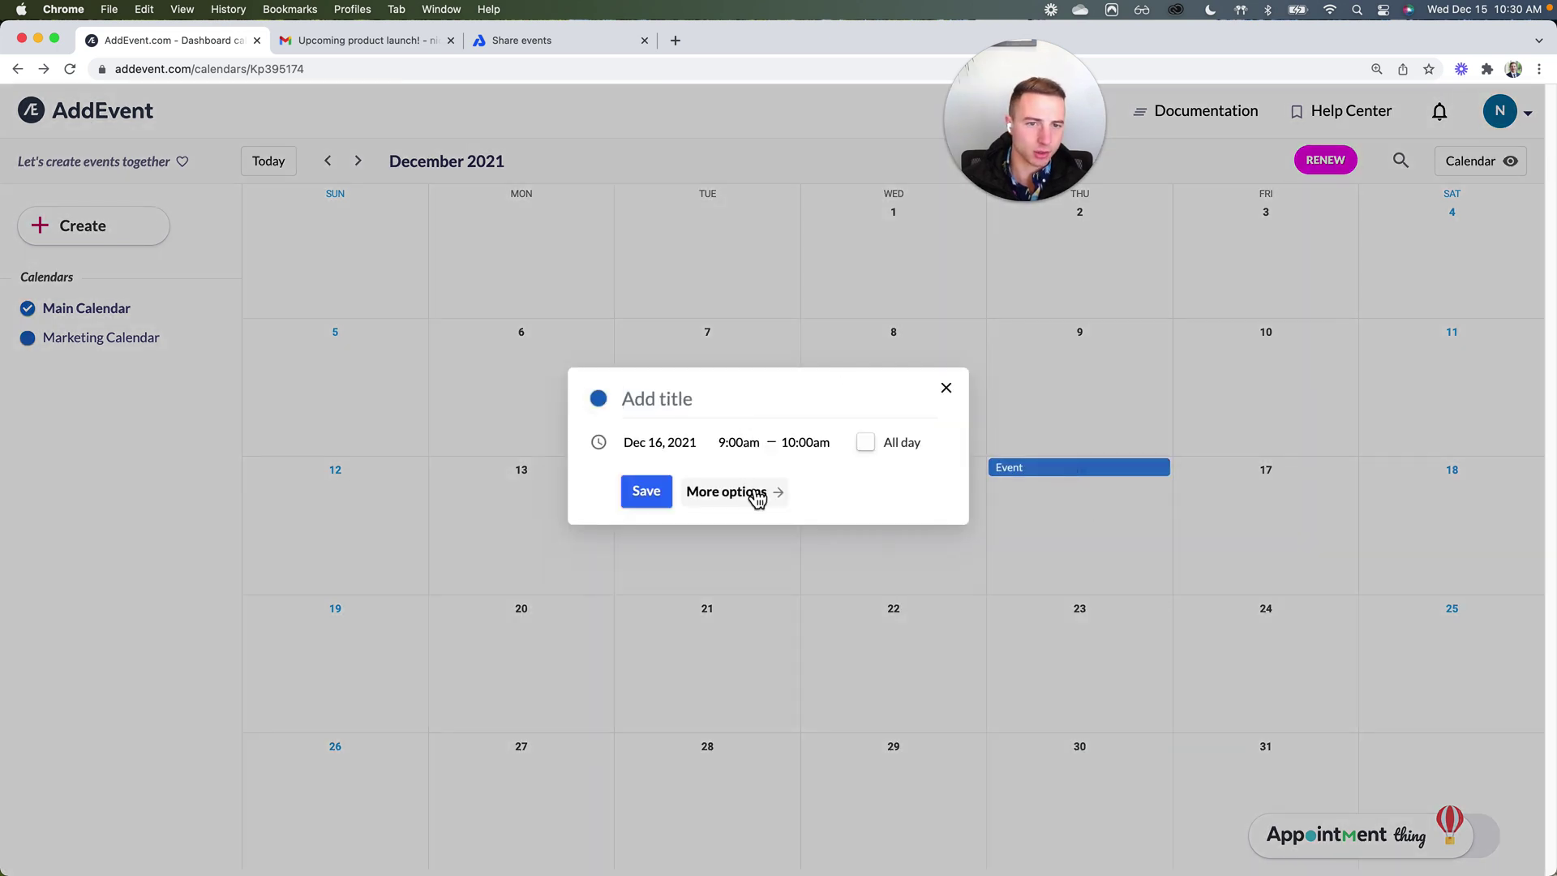
left_click(945, 388)
left_click(76, 232)
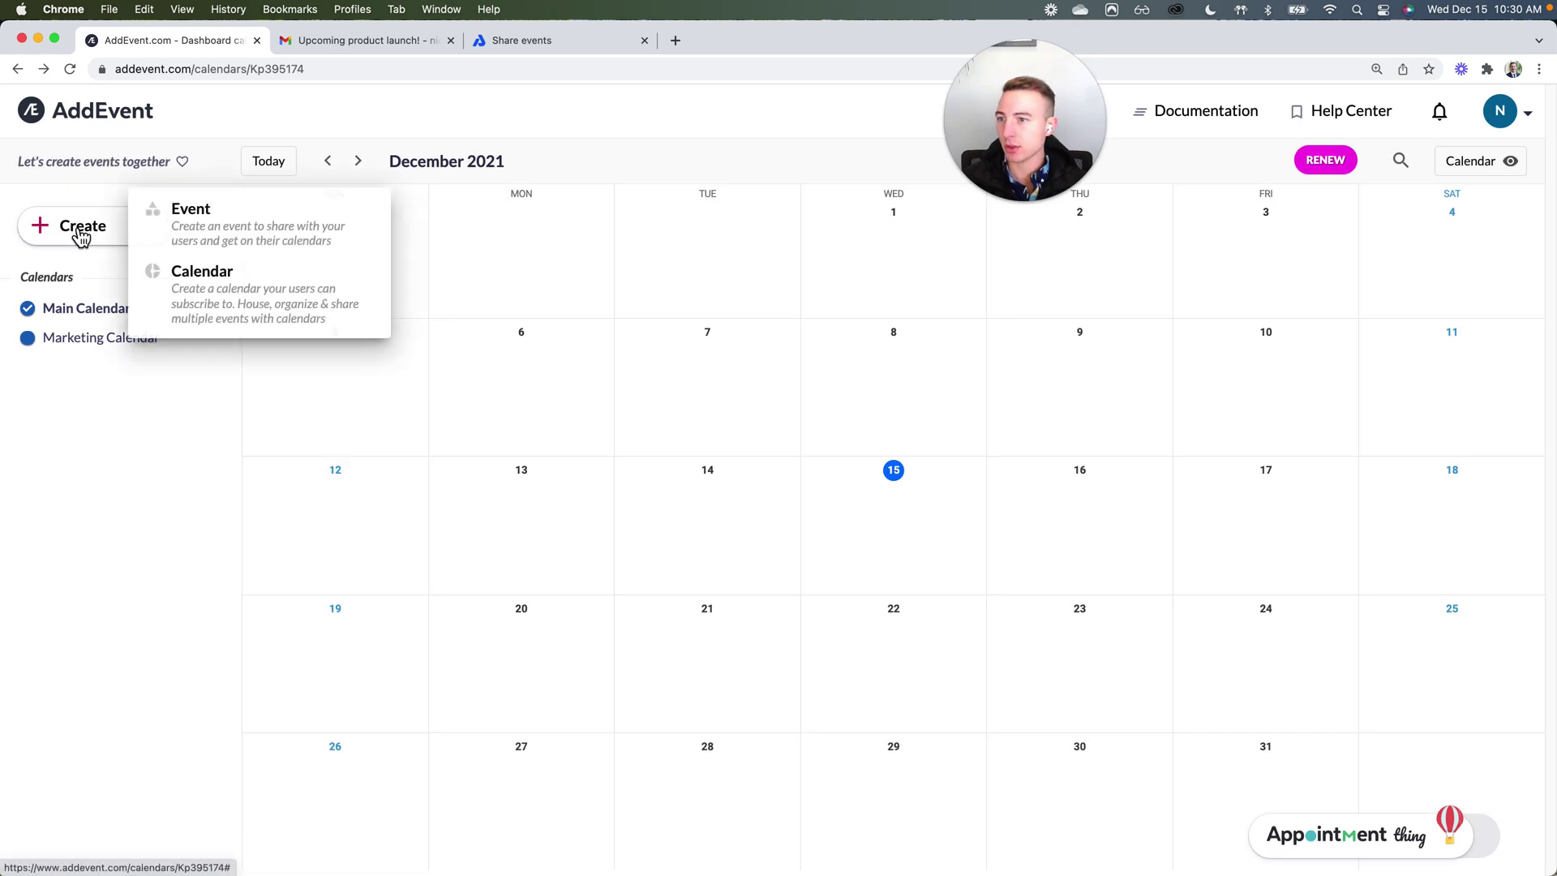
left_click(194, 227)
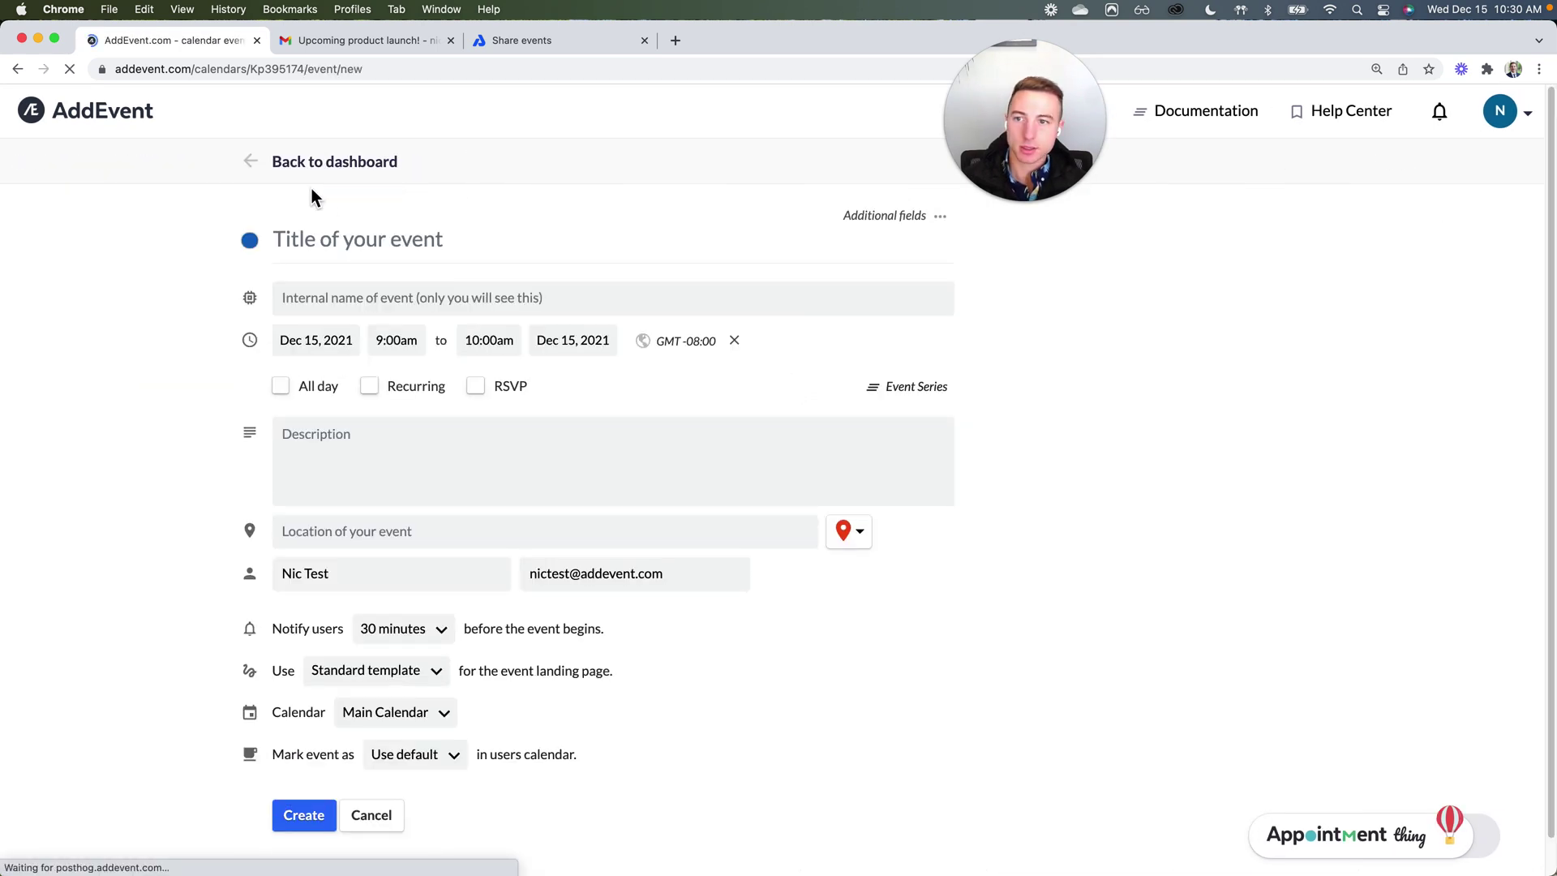
Title the event 'A really exciting event' followed by a pasted star emoji.
left_click(328, 233)
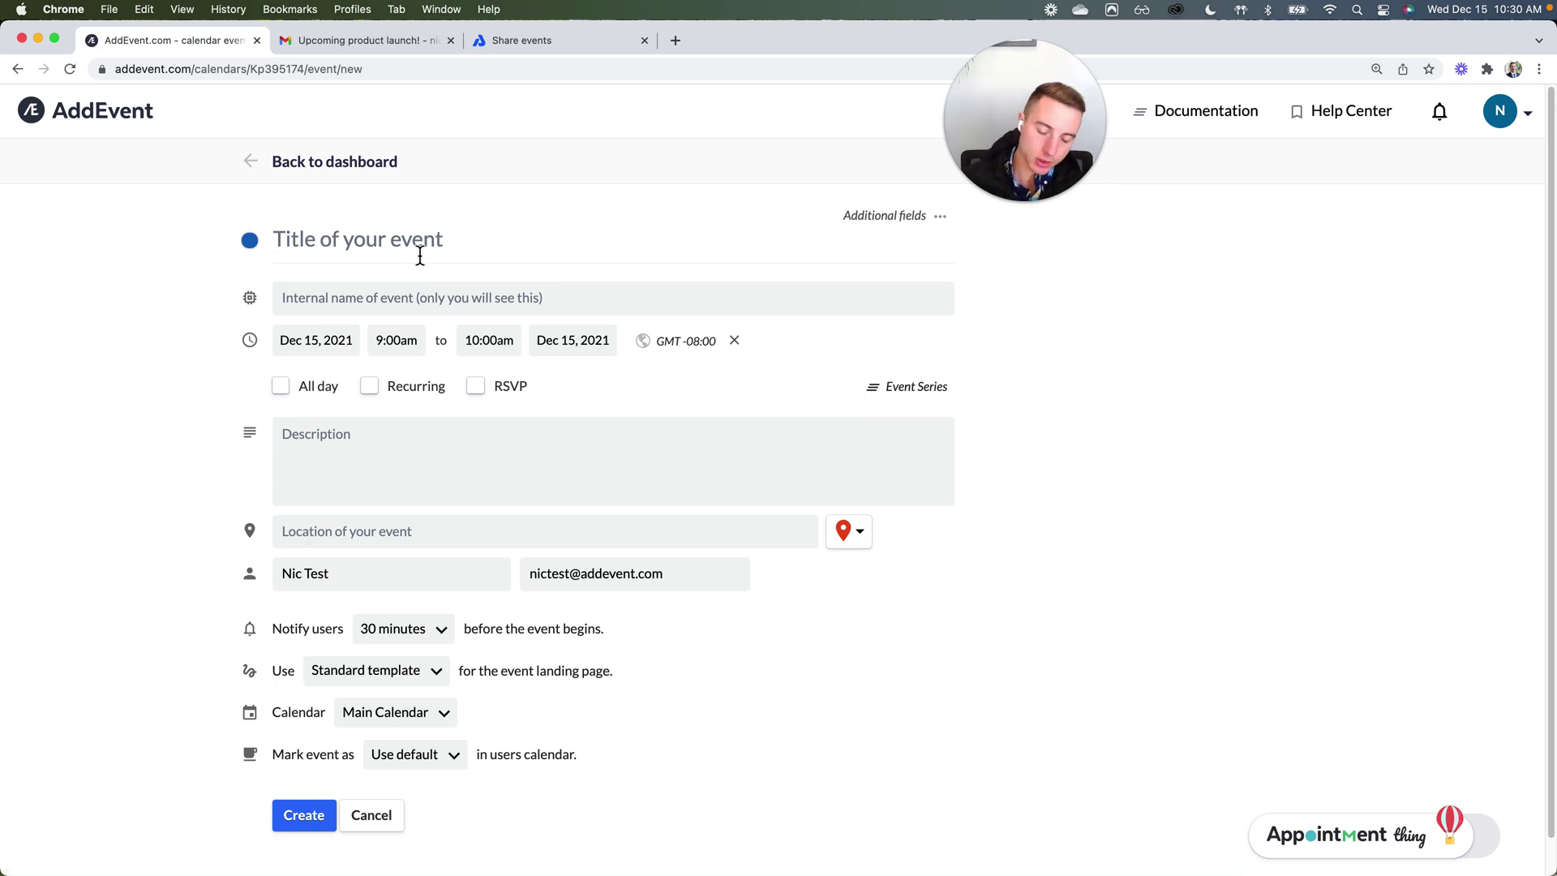
type("A really")
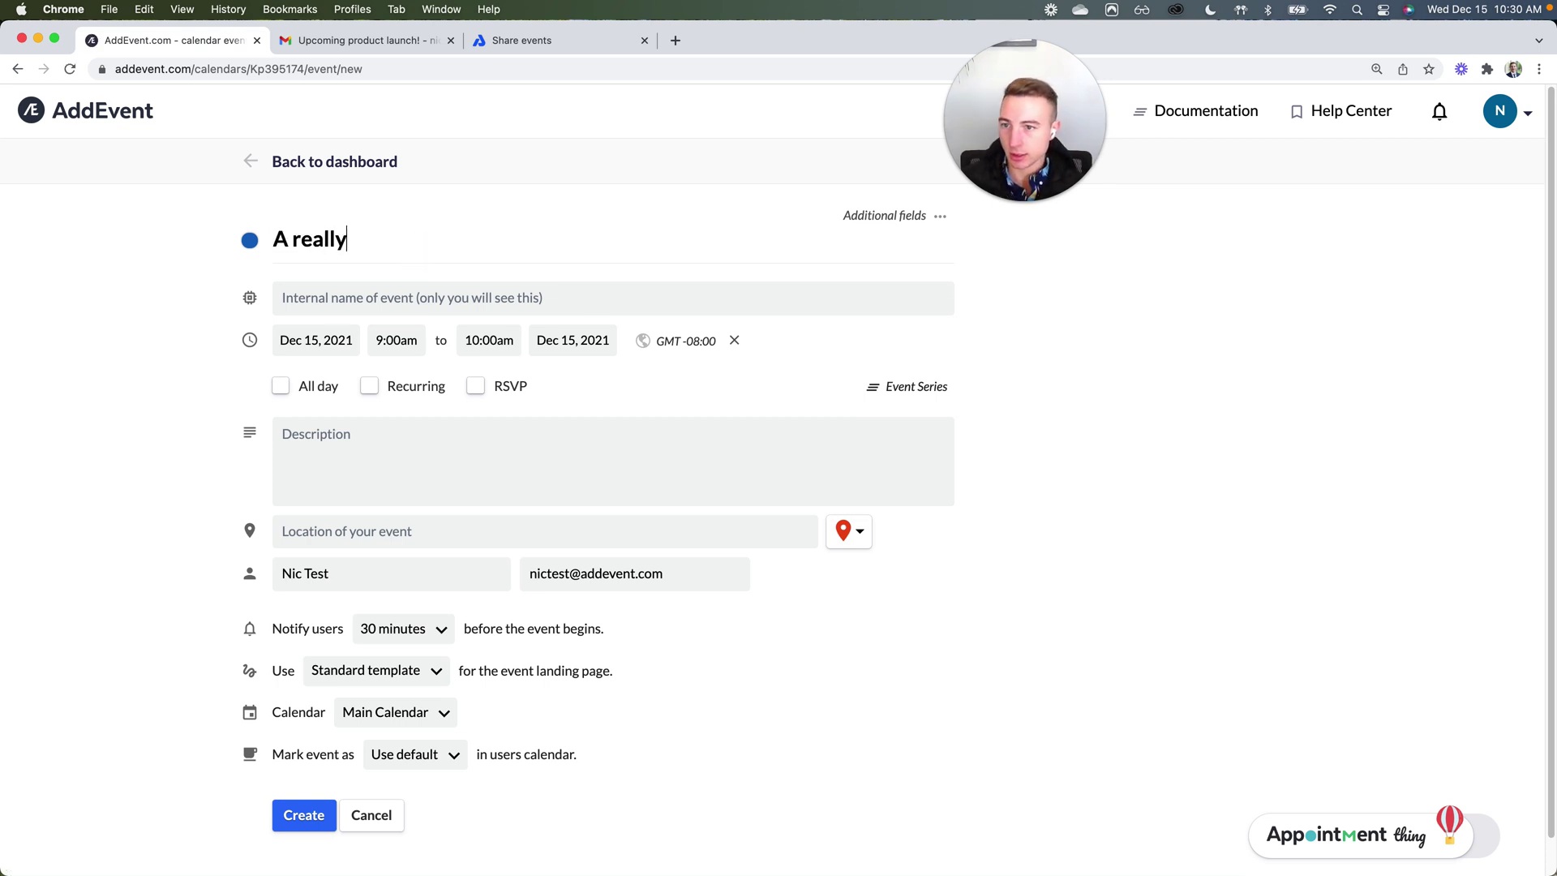
type(" exciting eve")
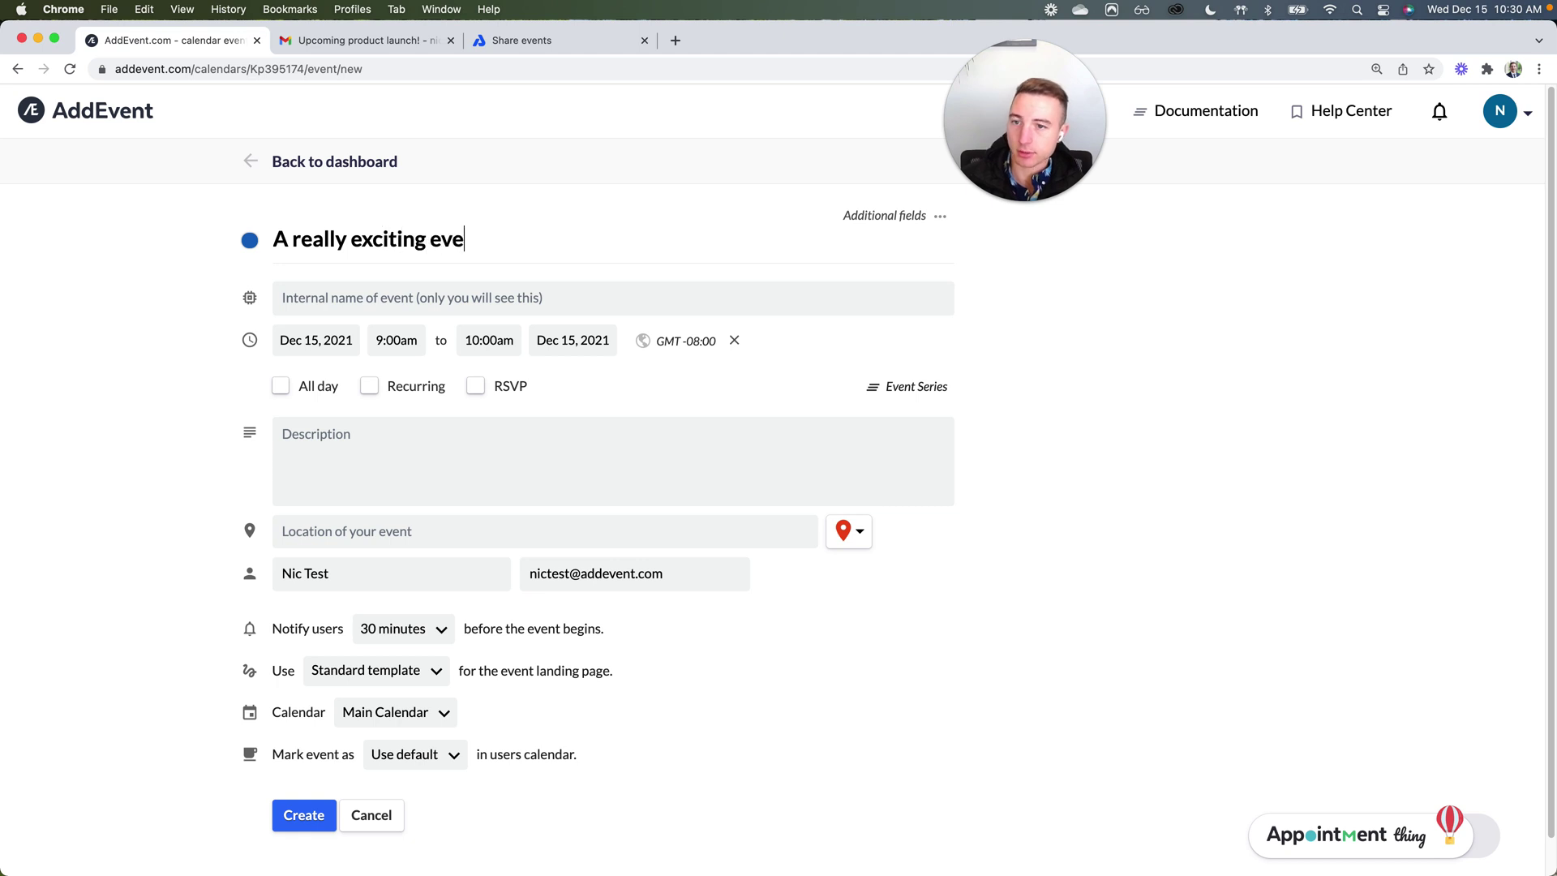
type("nt!")
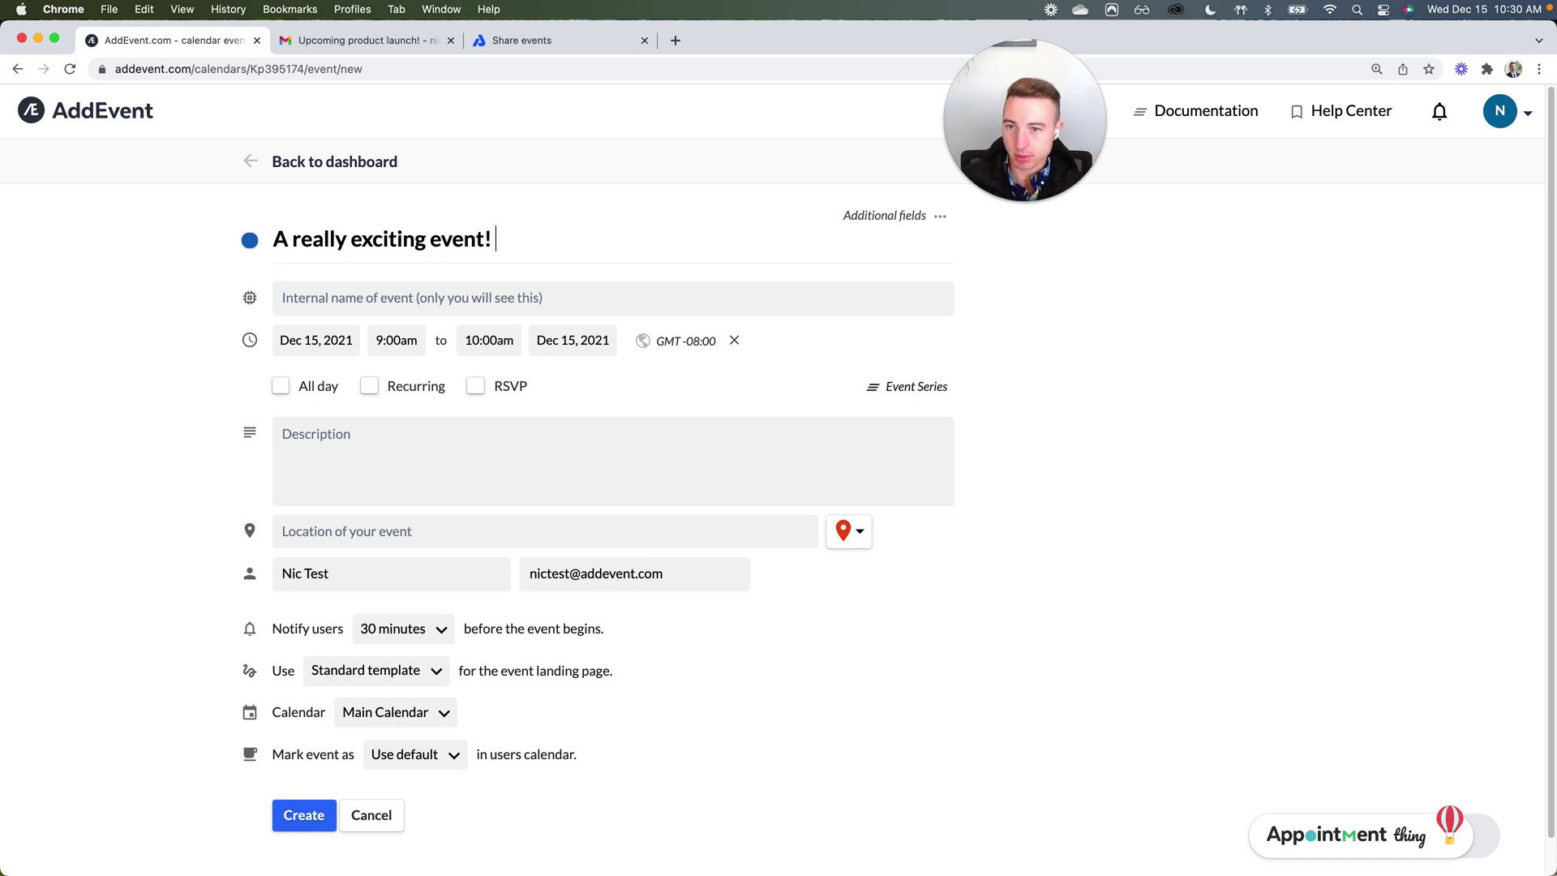
type("⭐")
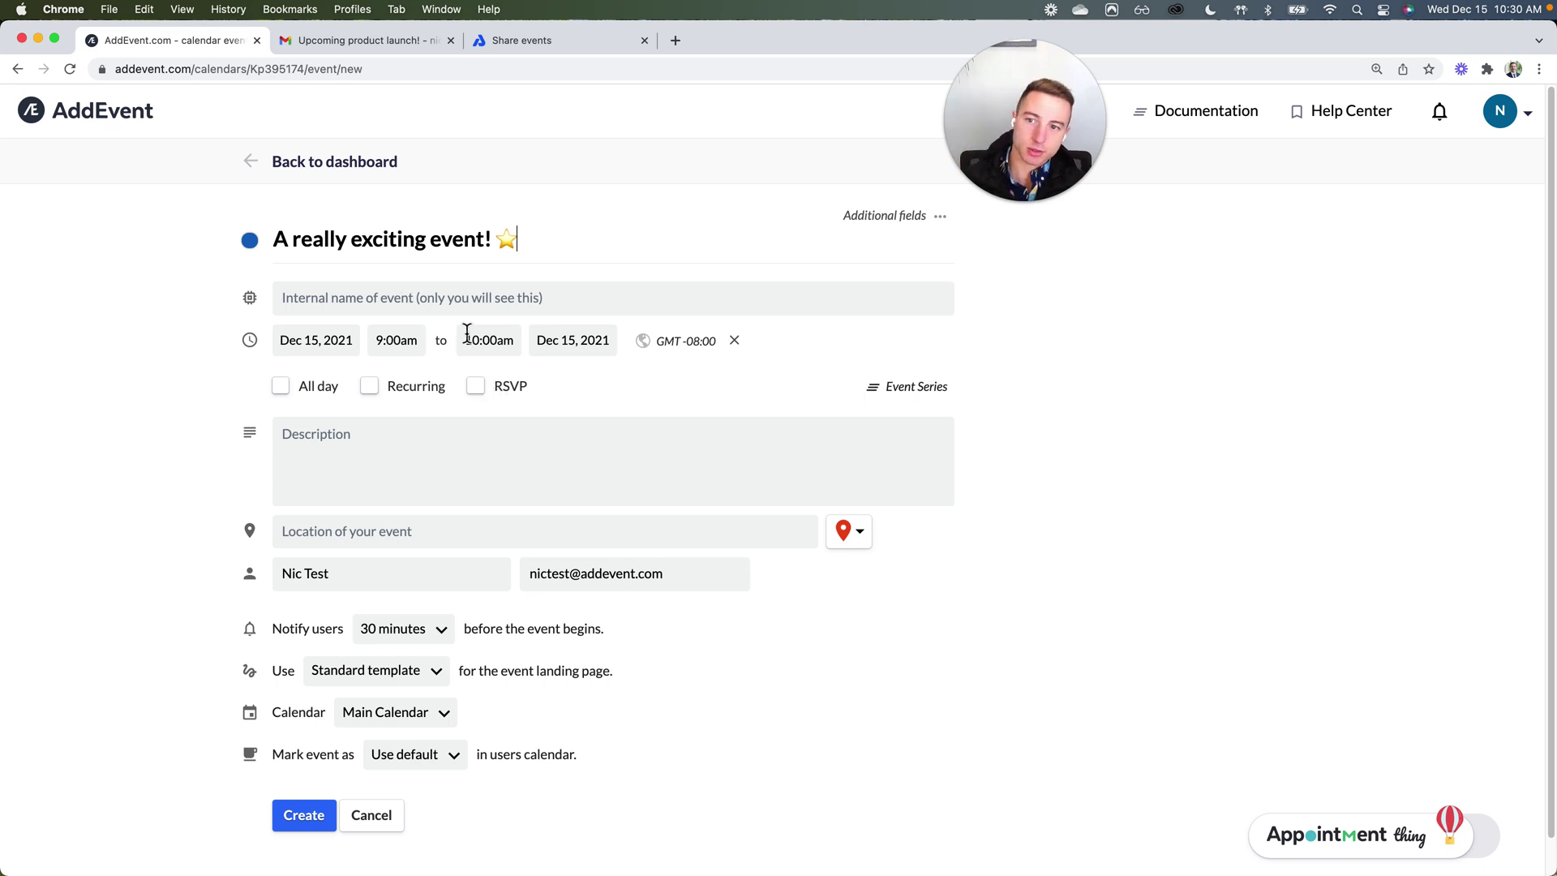
Set the date to December 16 and add description 'Event information here!' and location zoom.com/meeting-link, then create it.
left_click(320, 354)
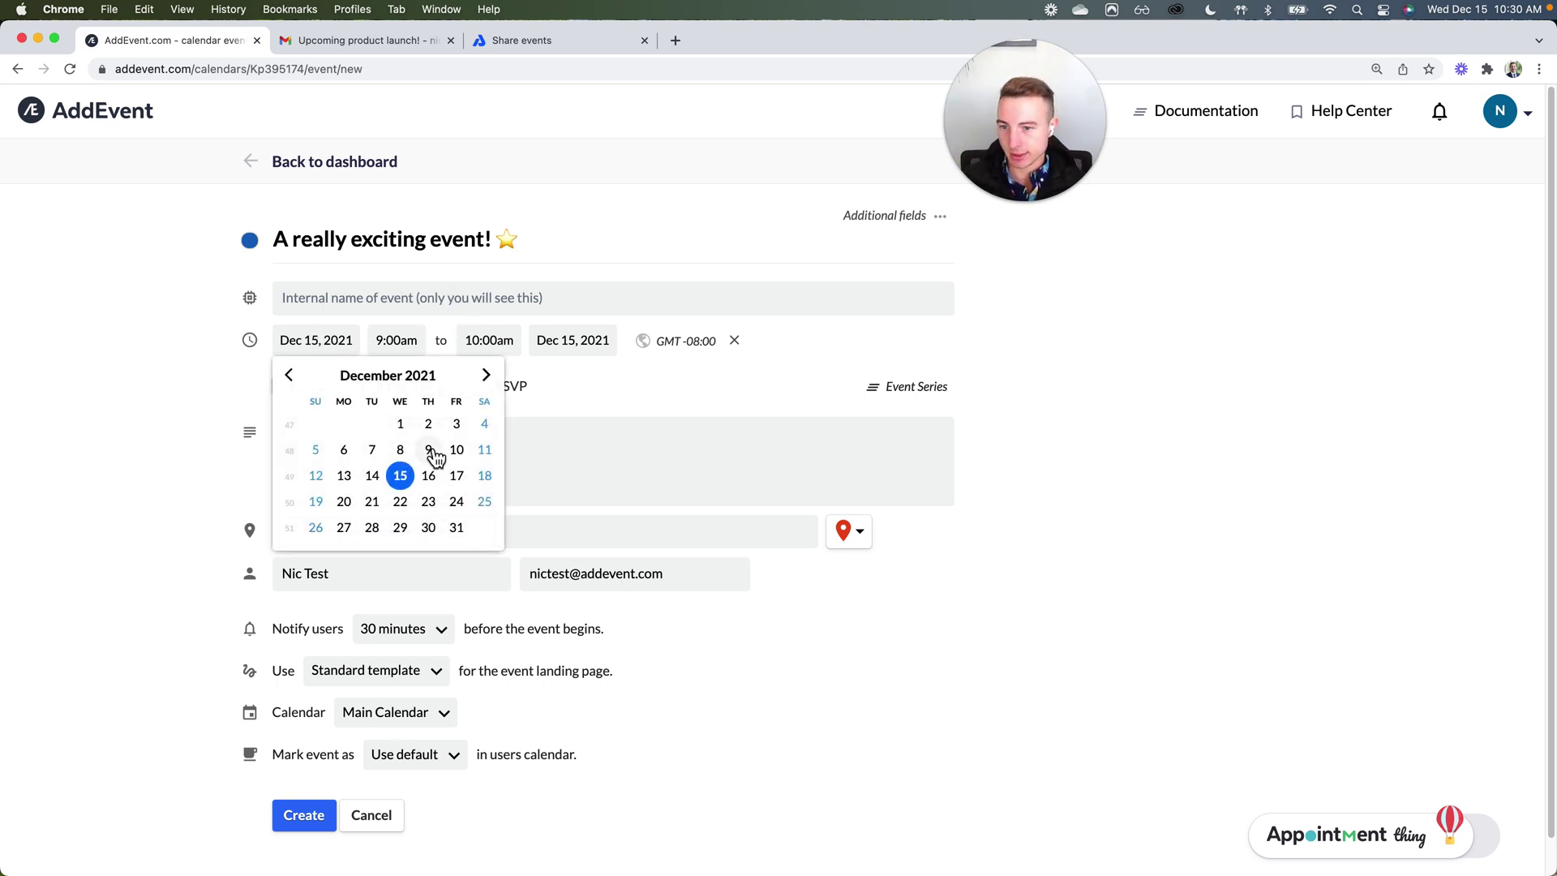
left_click(439, 476)
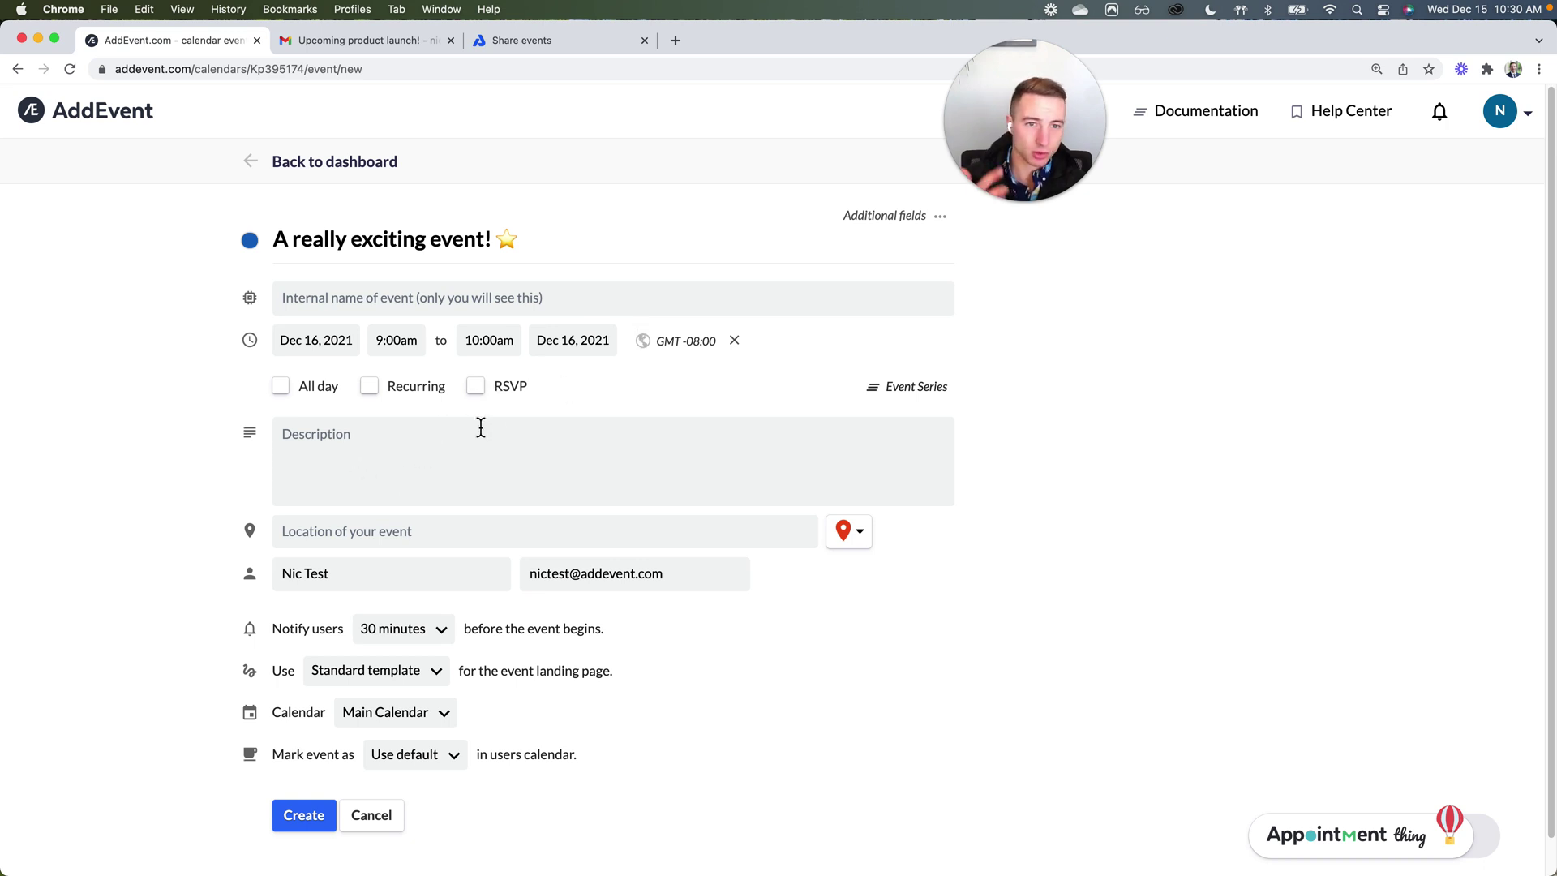
left_click(380, 466)
type("Event information here!")
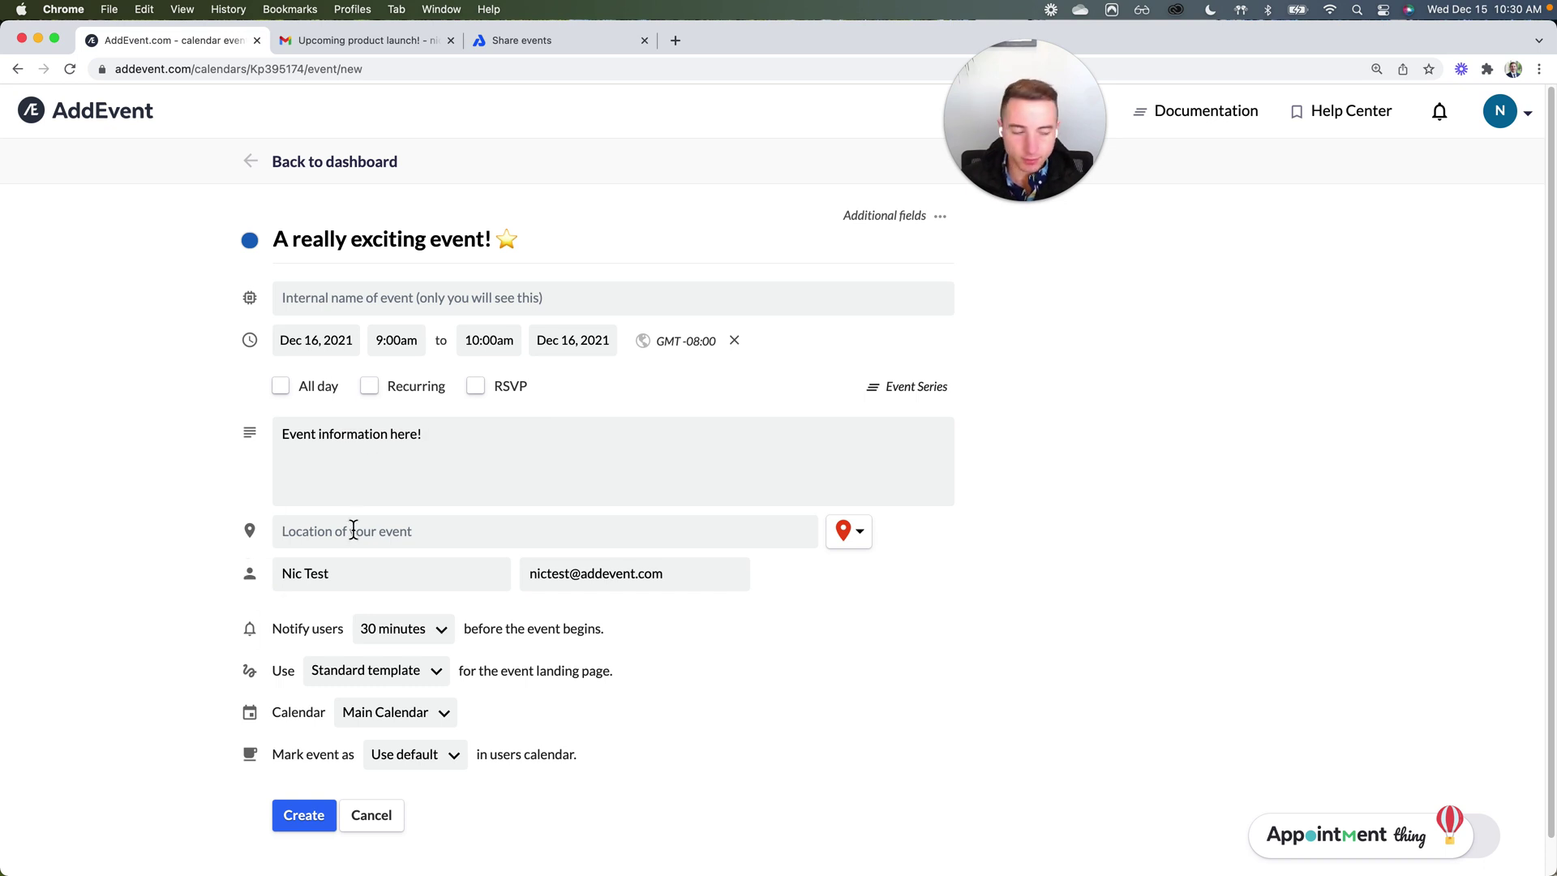
type("zoom.com/meeting-link")
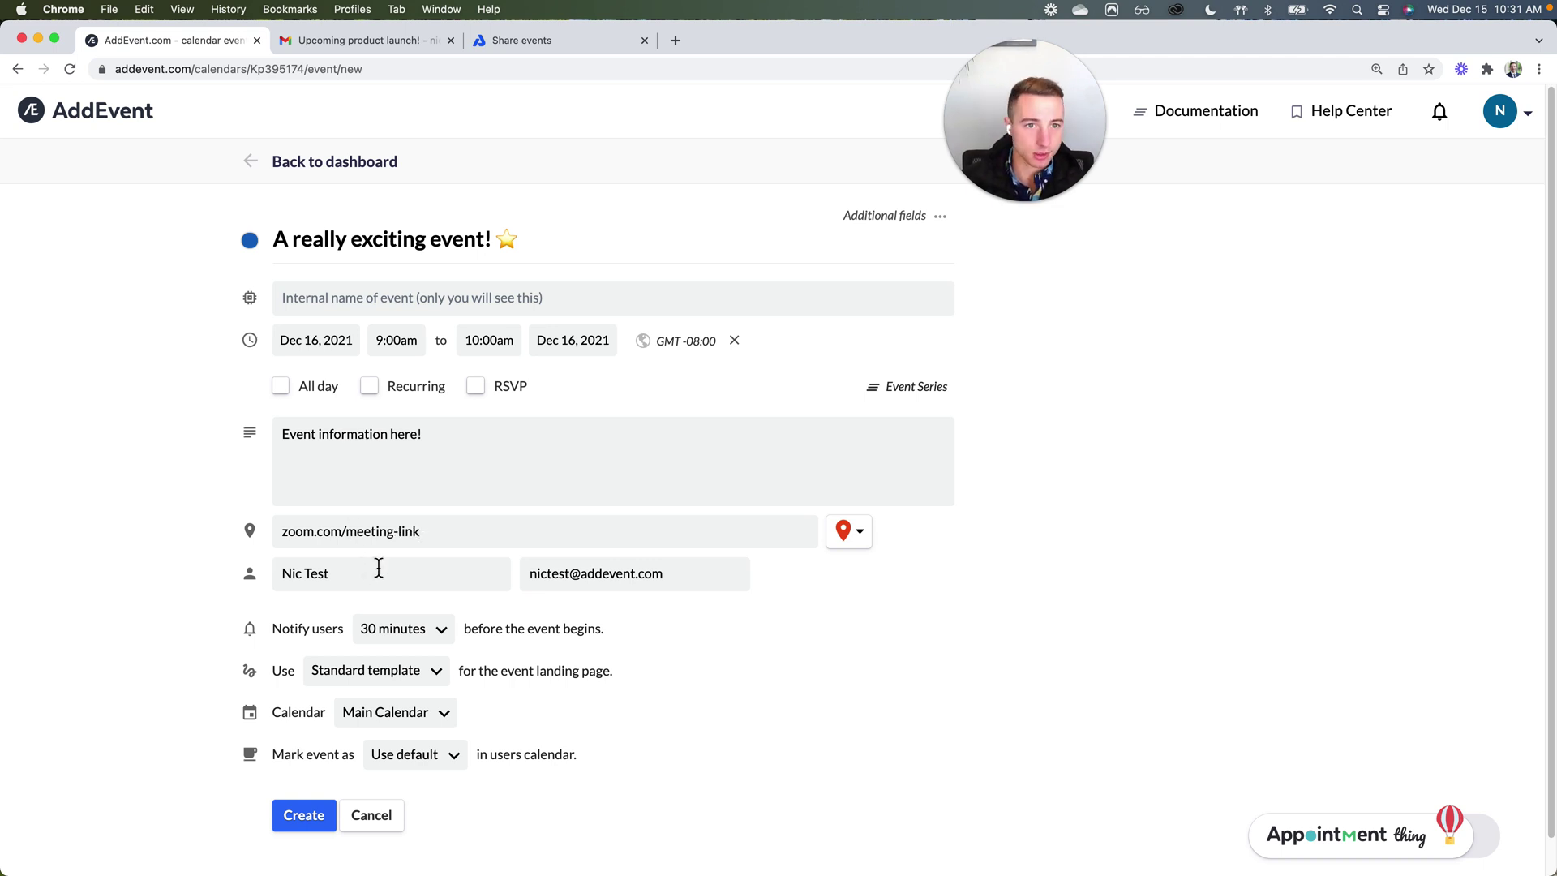
left_click(304, 815)
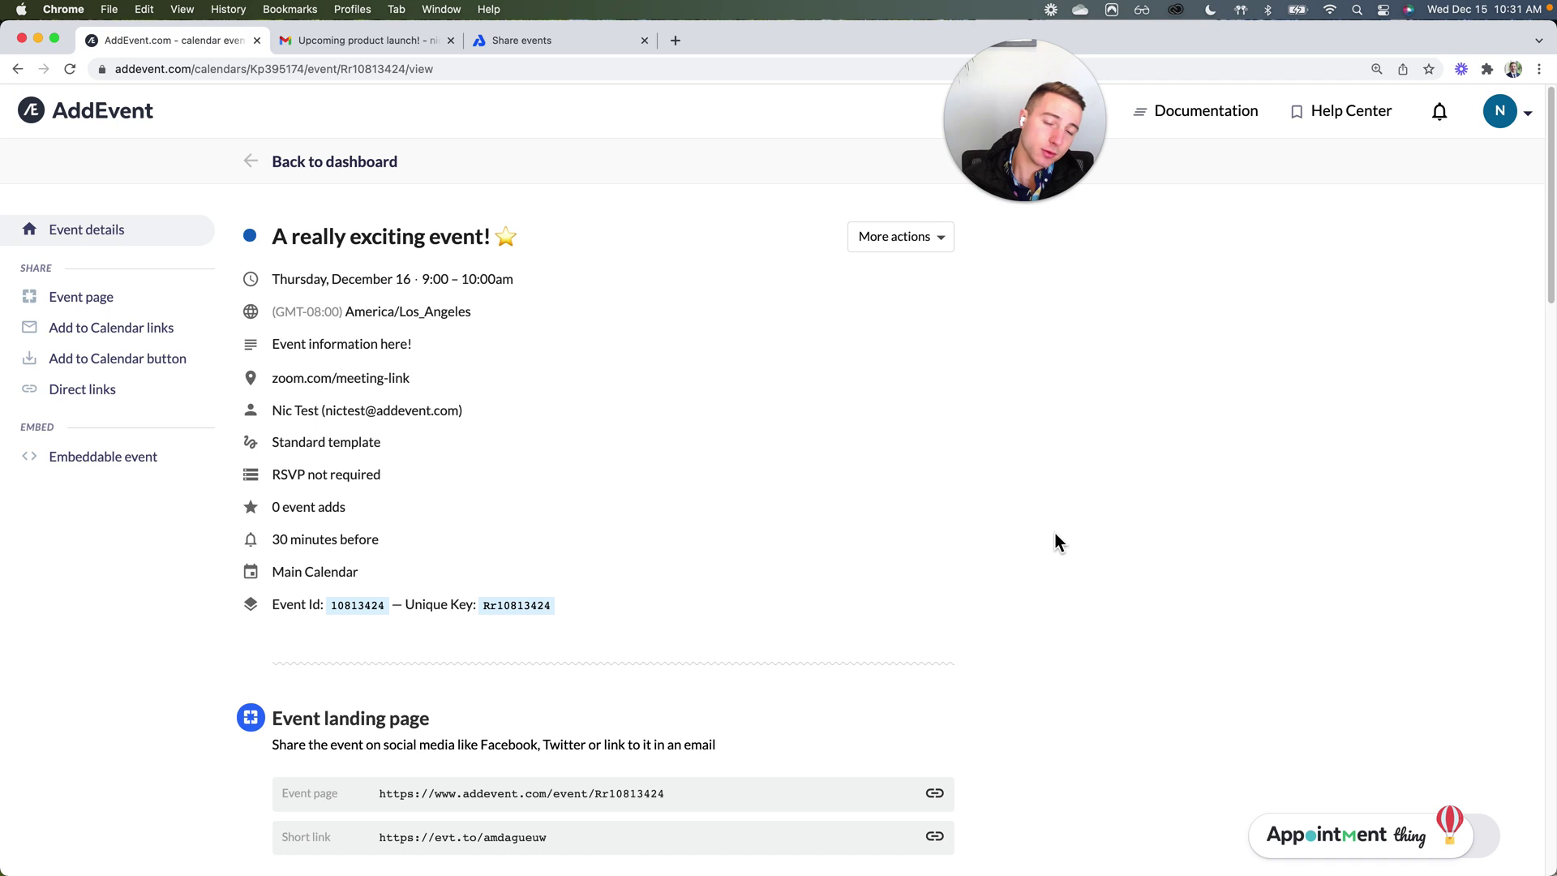
From the dashboard, open A really exciting event!'s sharing page and scroll to its Event landing page links.
left_click(254, 164)
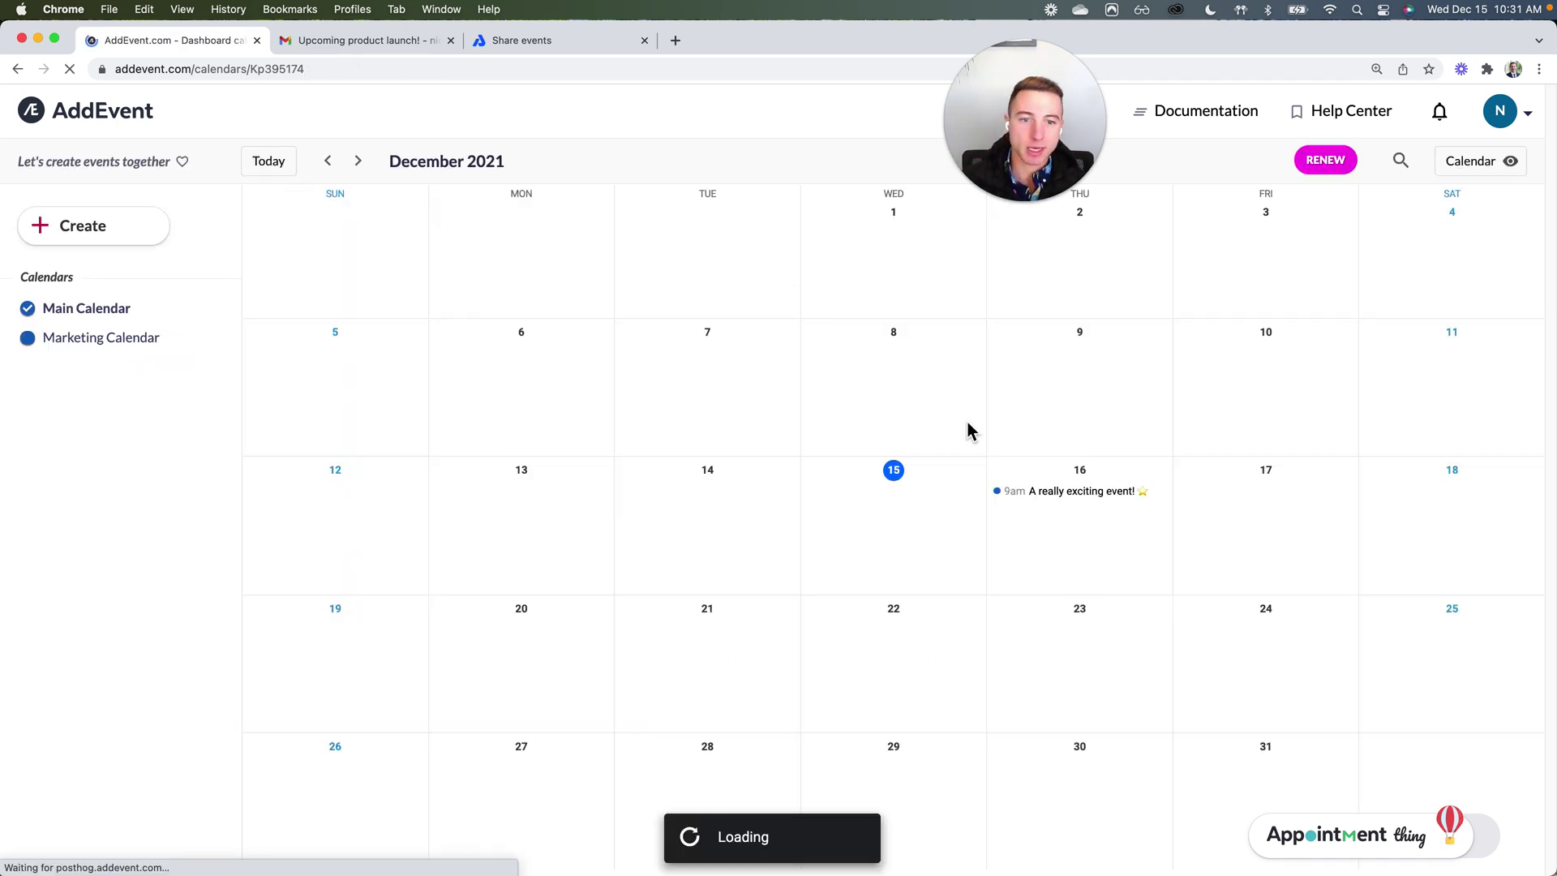
left_click(1067, 501)
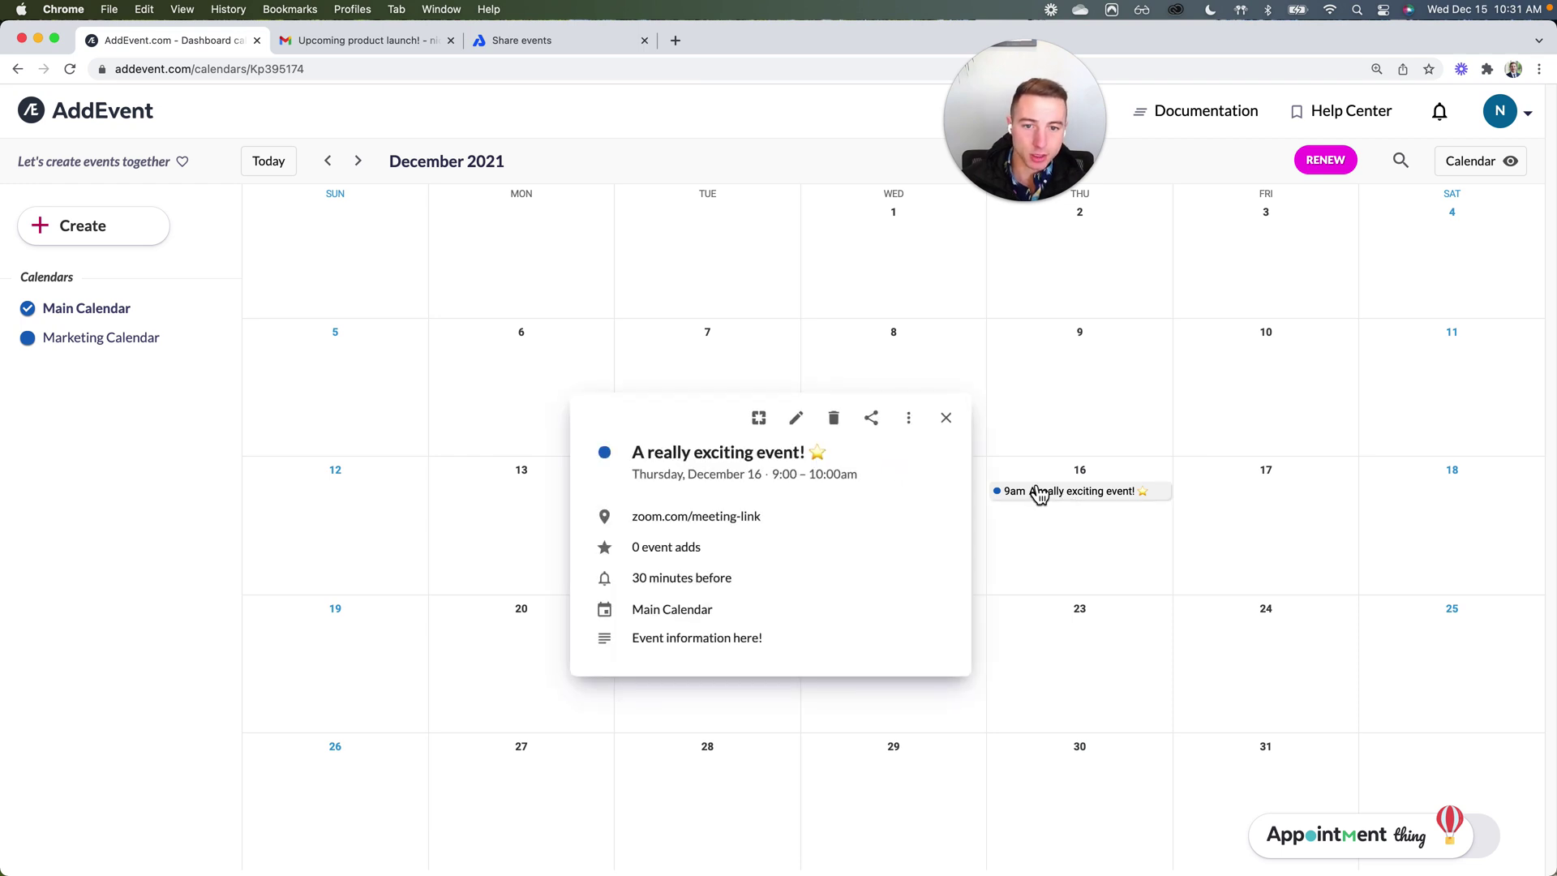
left_click(761, 419)
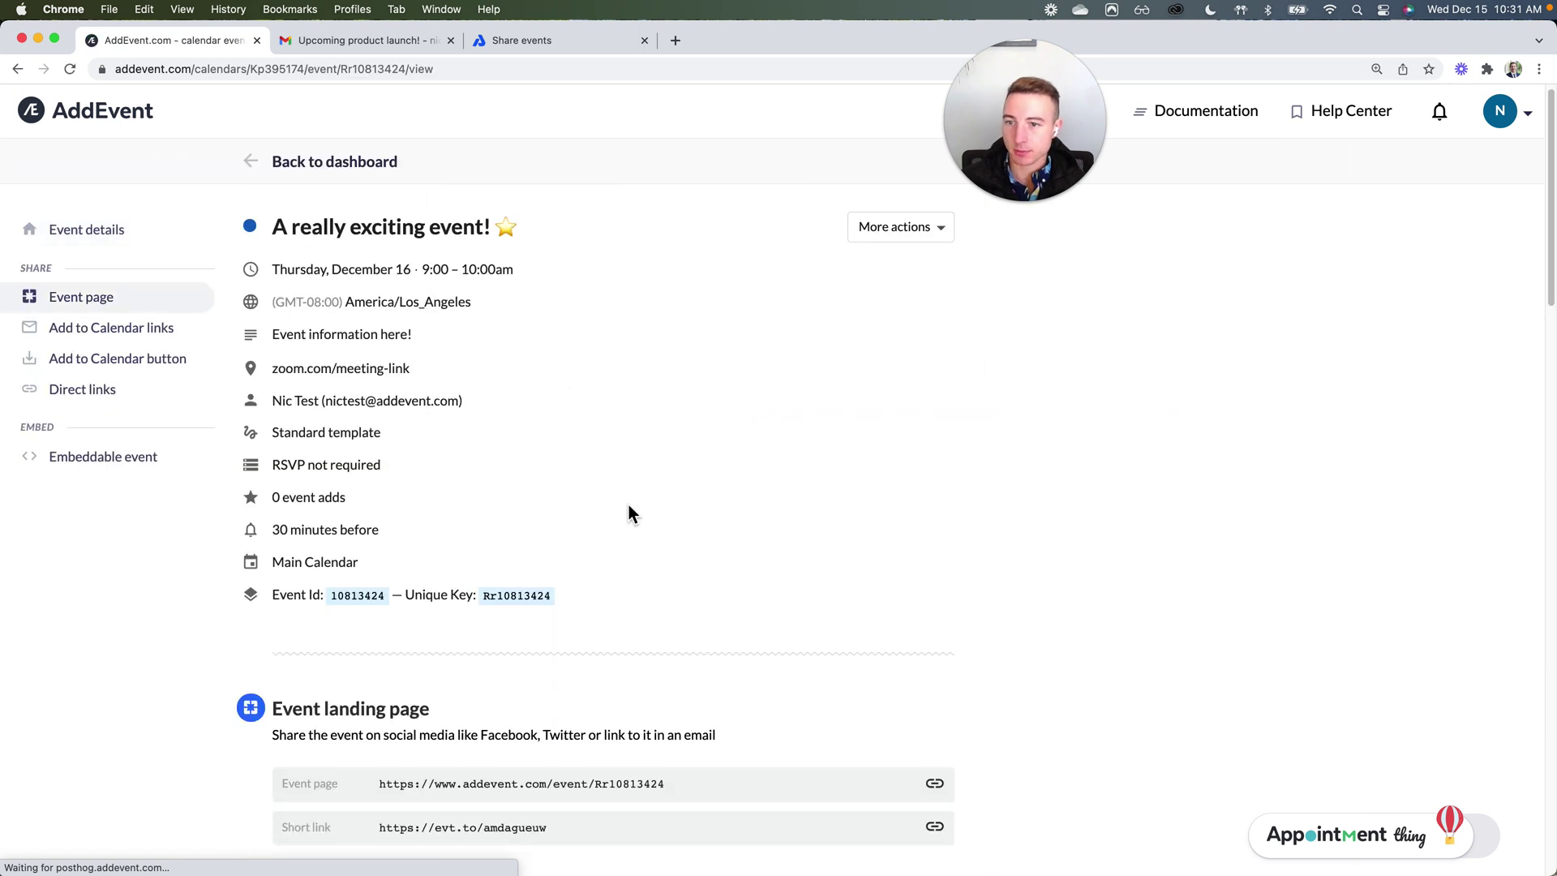
scroll(695, 476, "down", 5)
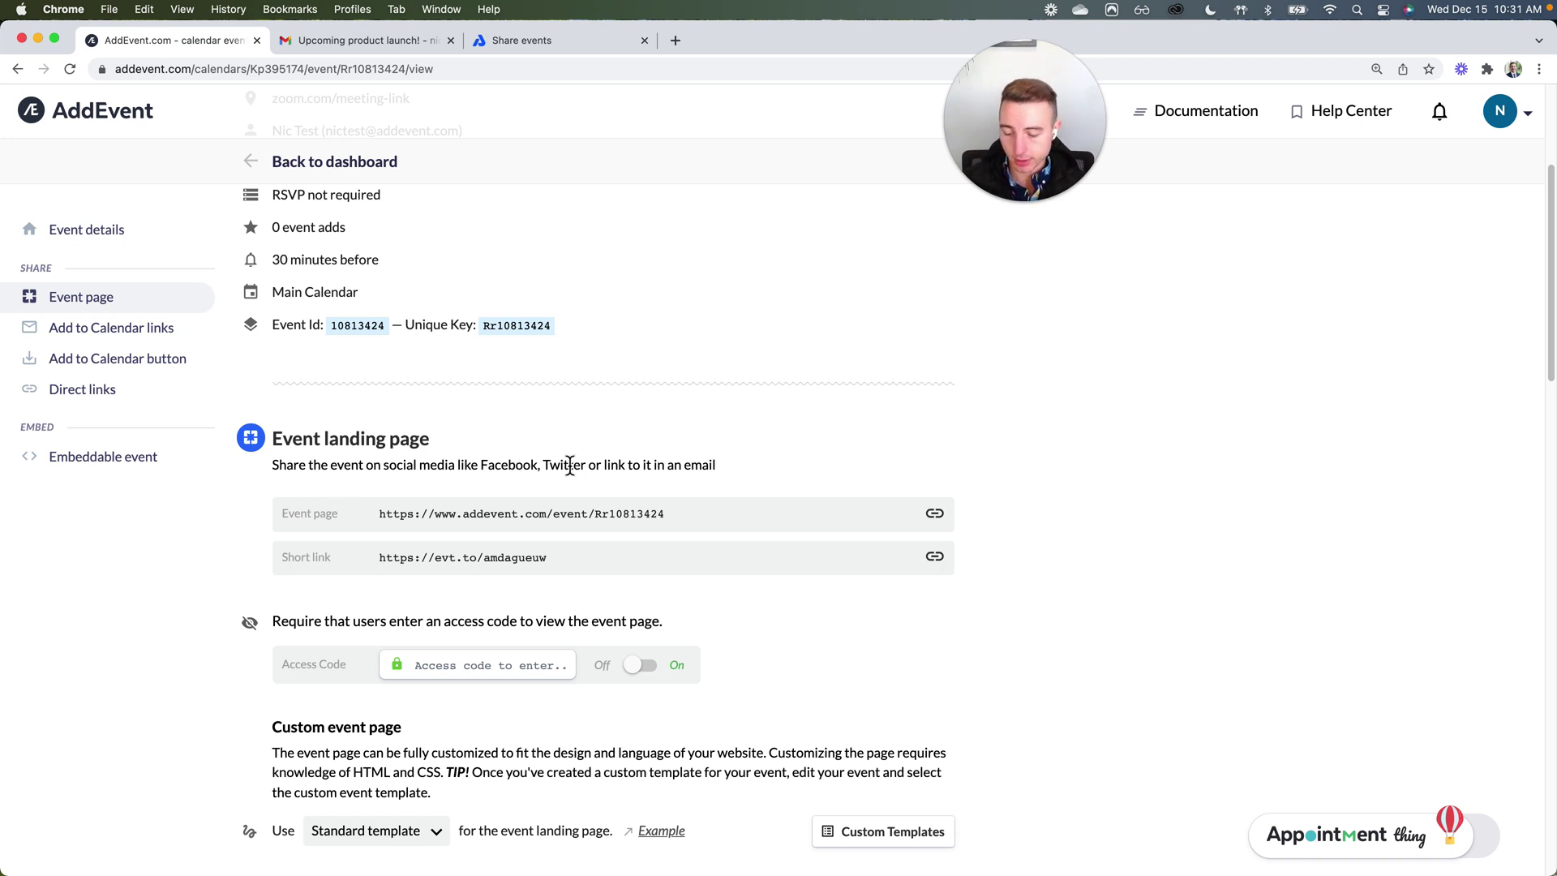
scroll(726, 501, "down", 1)
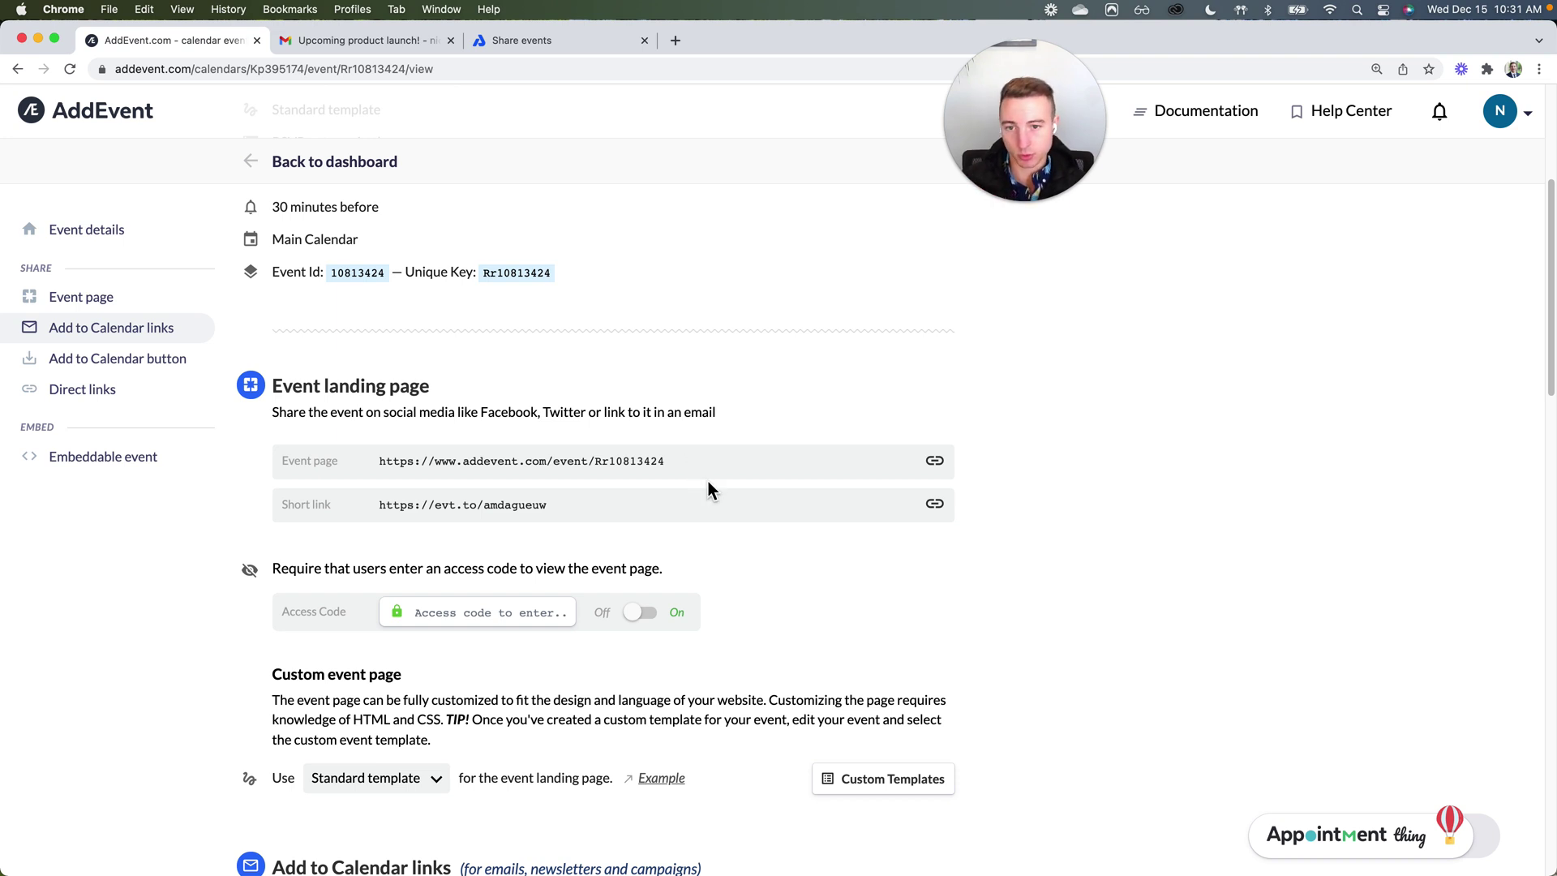
Open the Event page URL in a new tab and list its Add to Calendar options.
left_click(934, 460)
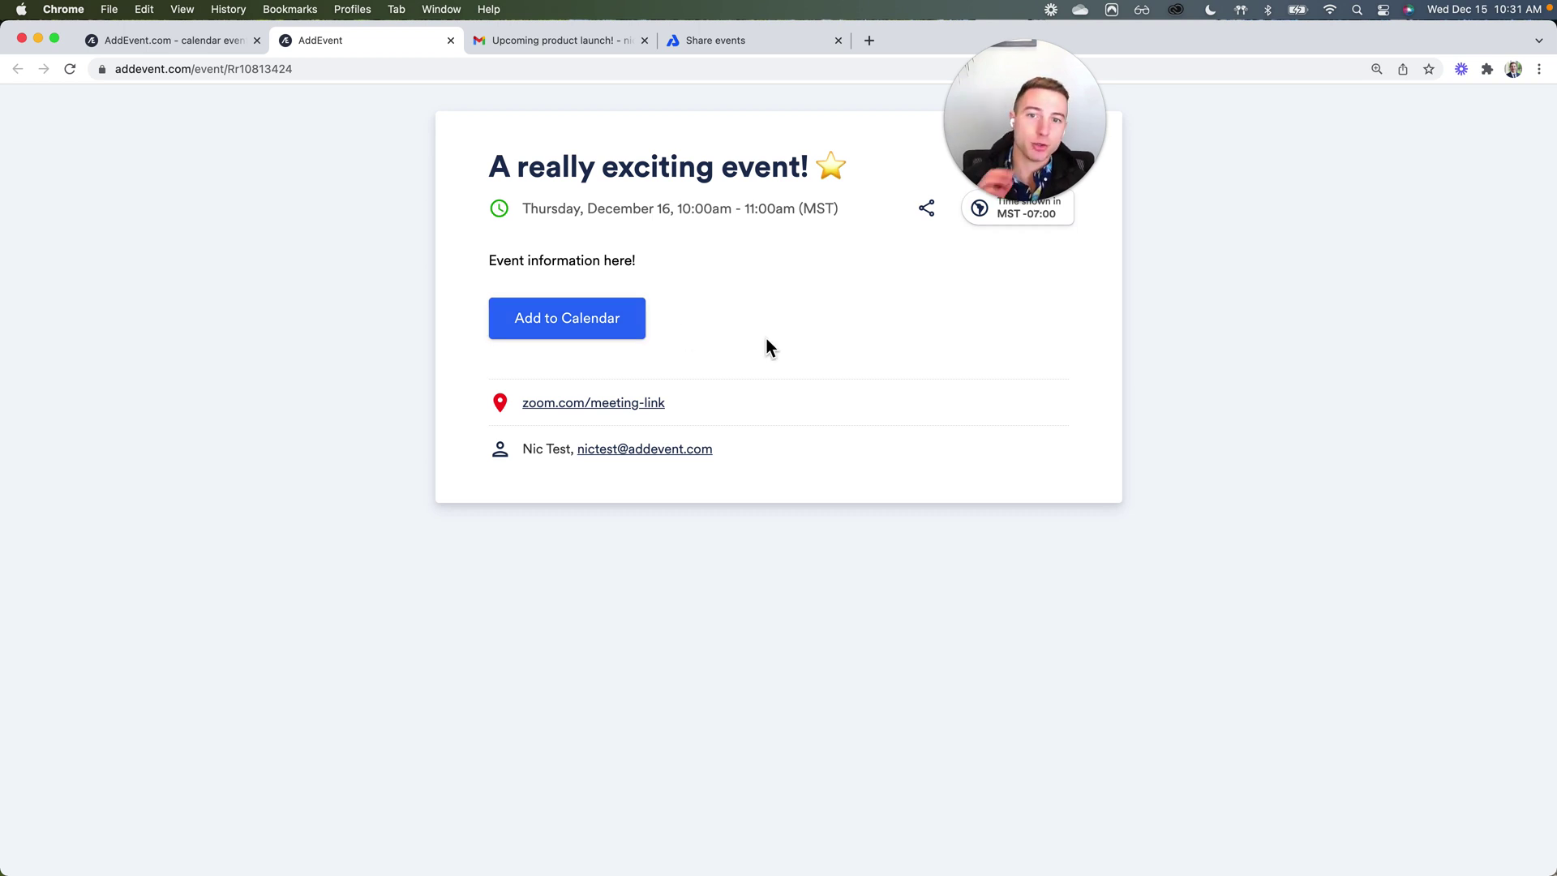
left_click(618, 333)
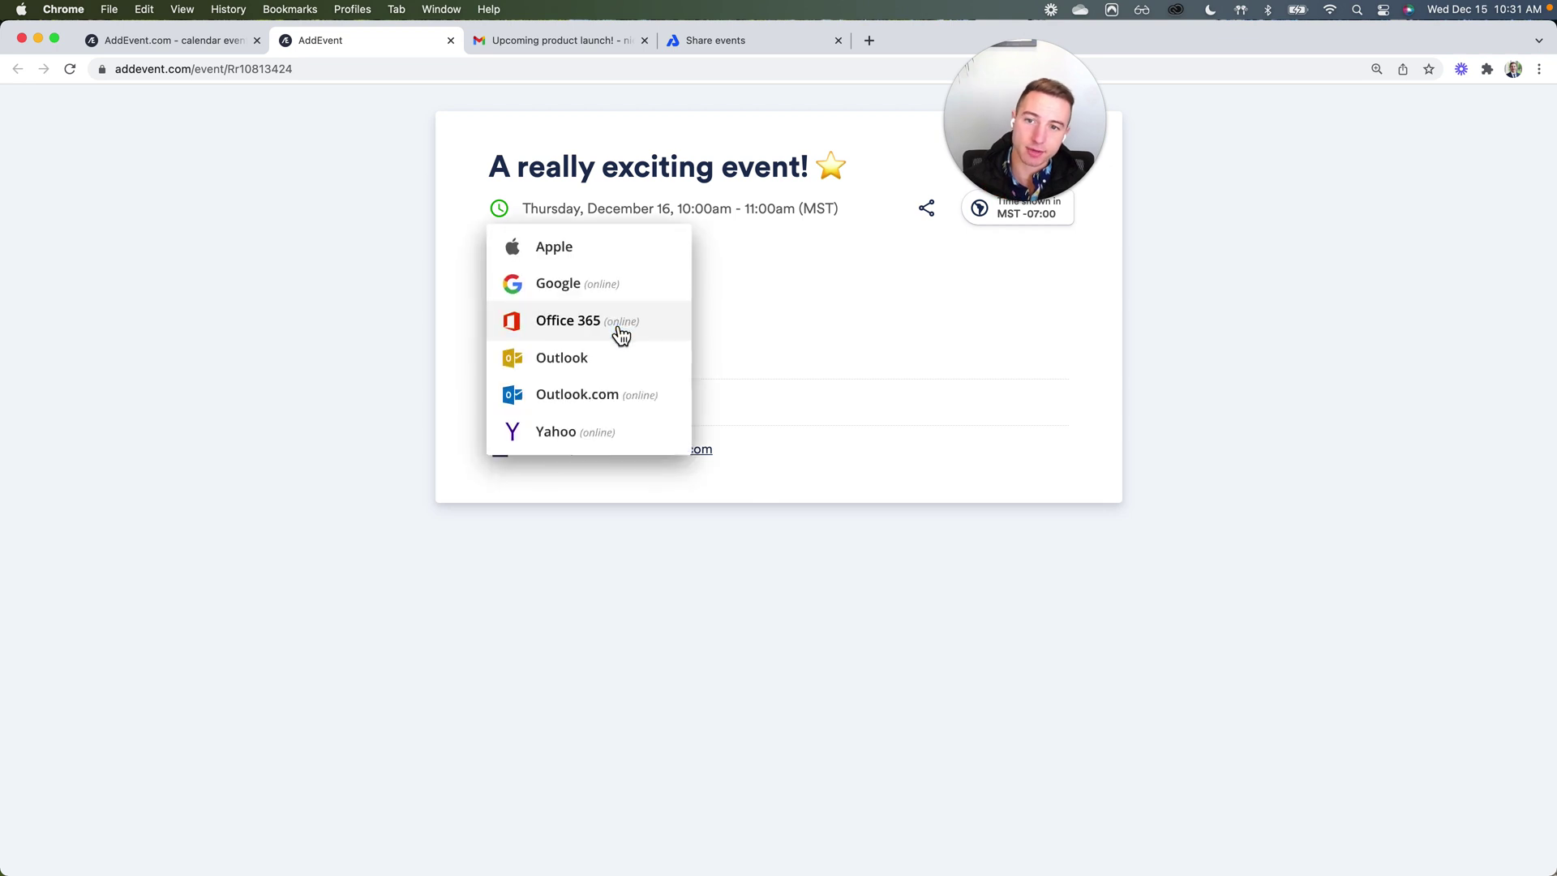
Add the event to Google Calendar from the landing page and save it for Thursday, December 16 at 9am.
left_click(653, 285)
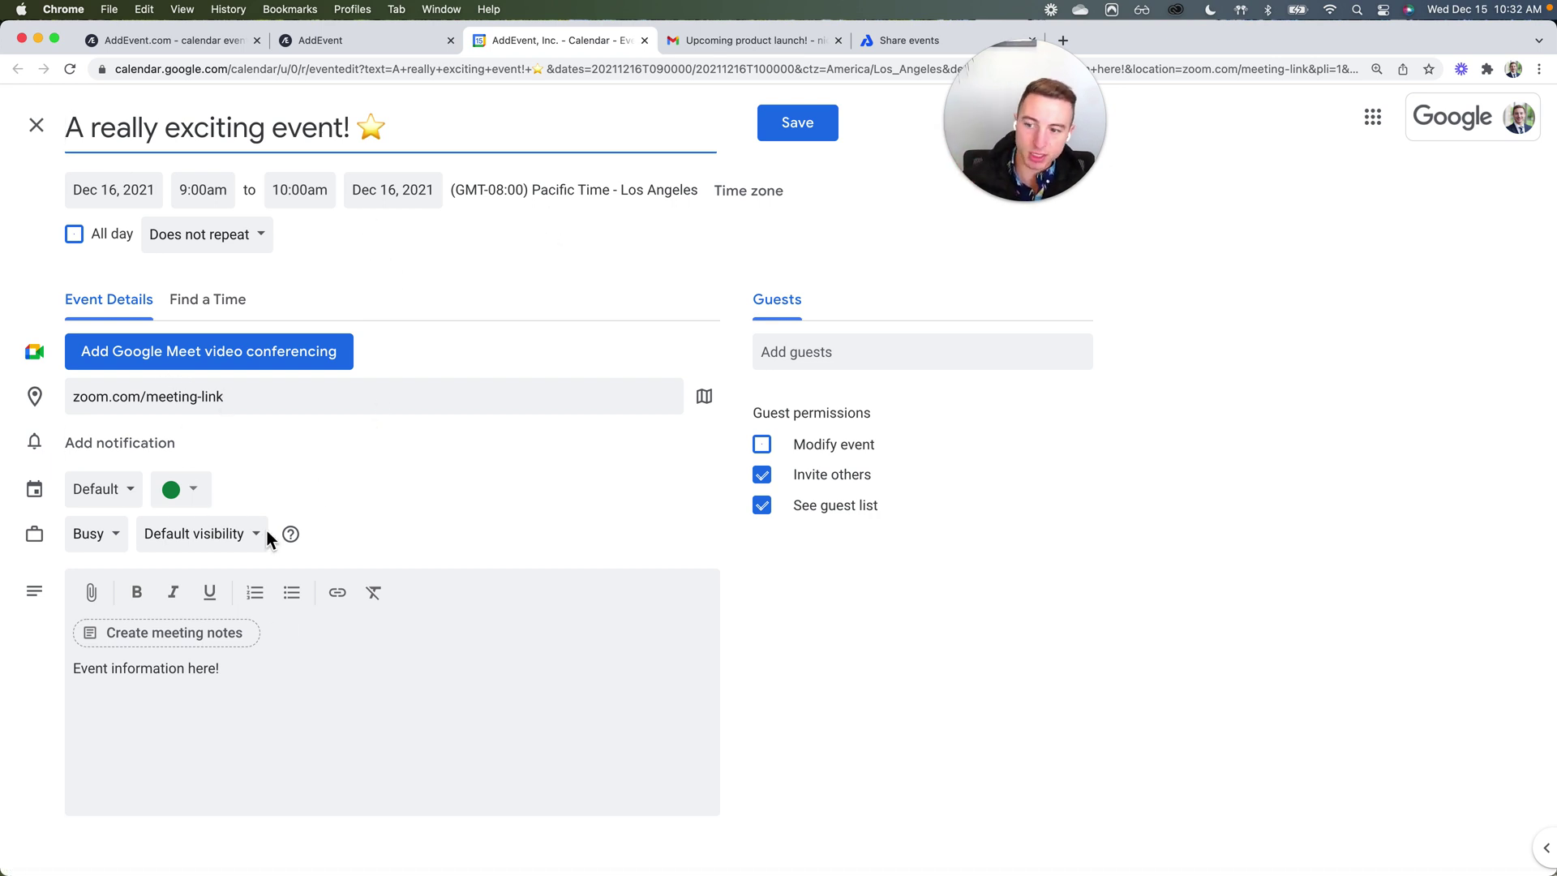
left_click(809, 136)
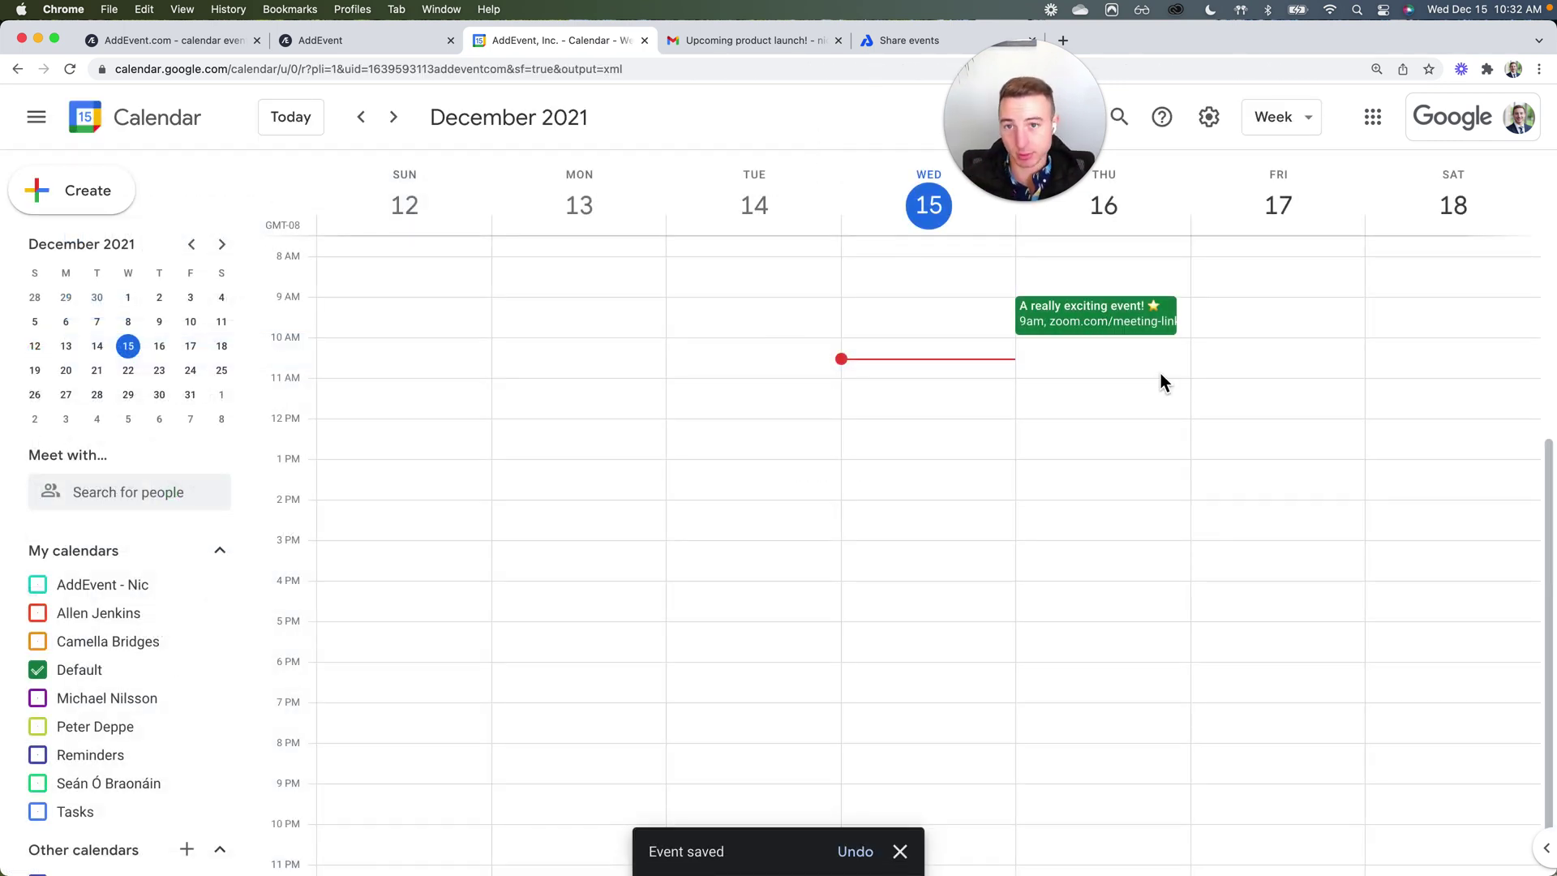
Copy the event's Add to Calendar links for emails from its AddEvent sharing page.
left_click(361, 40)
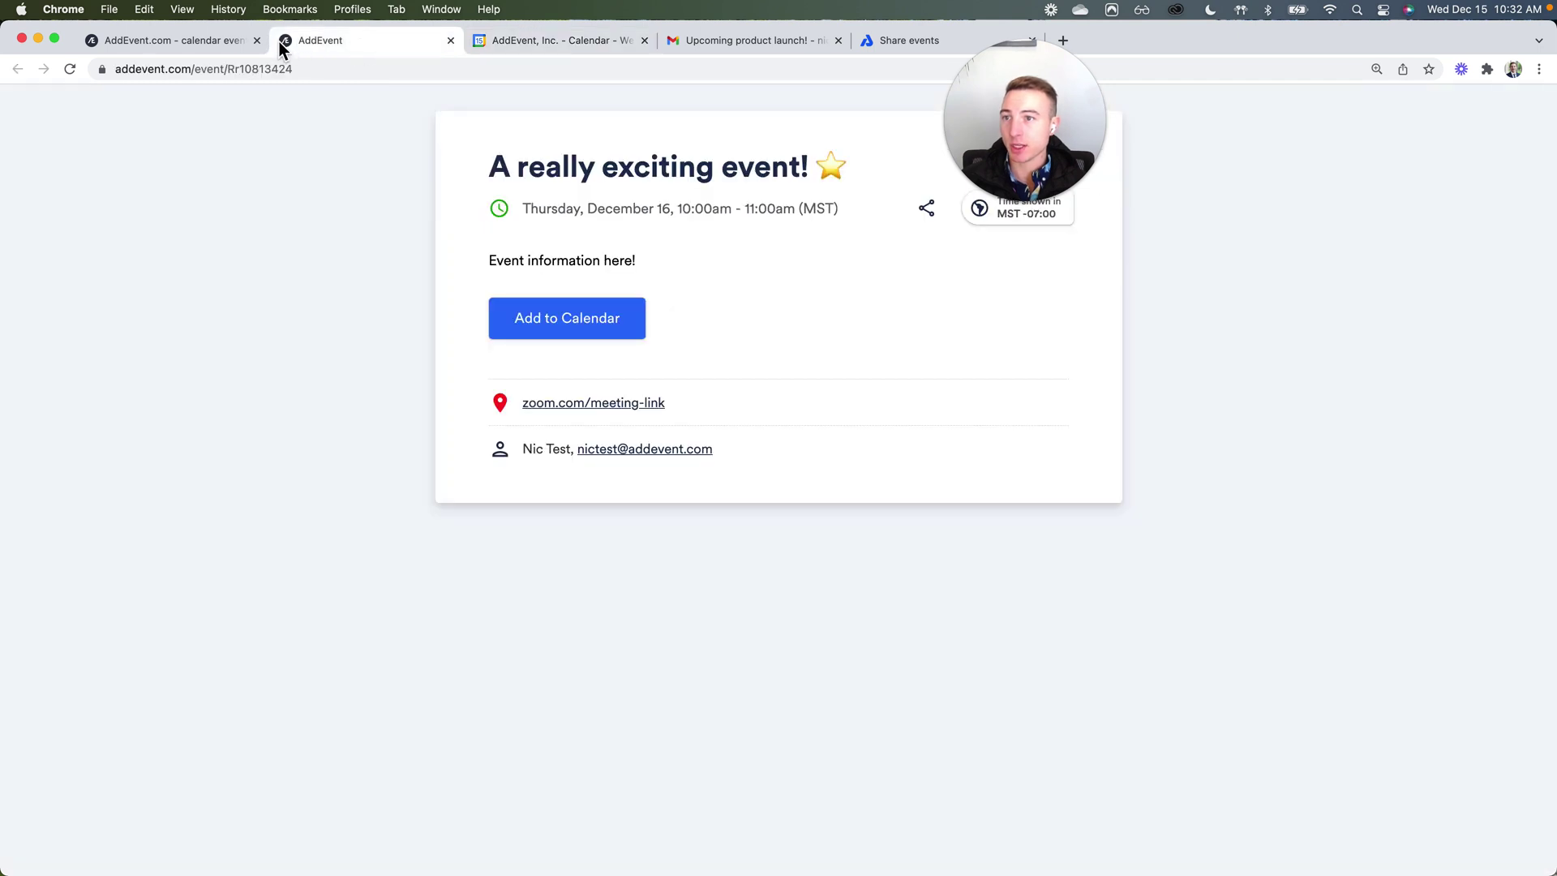
left_click(252, 49)
scroll(755, 685, "down", 5)
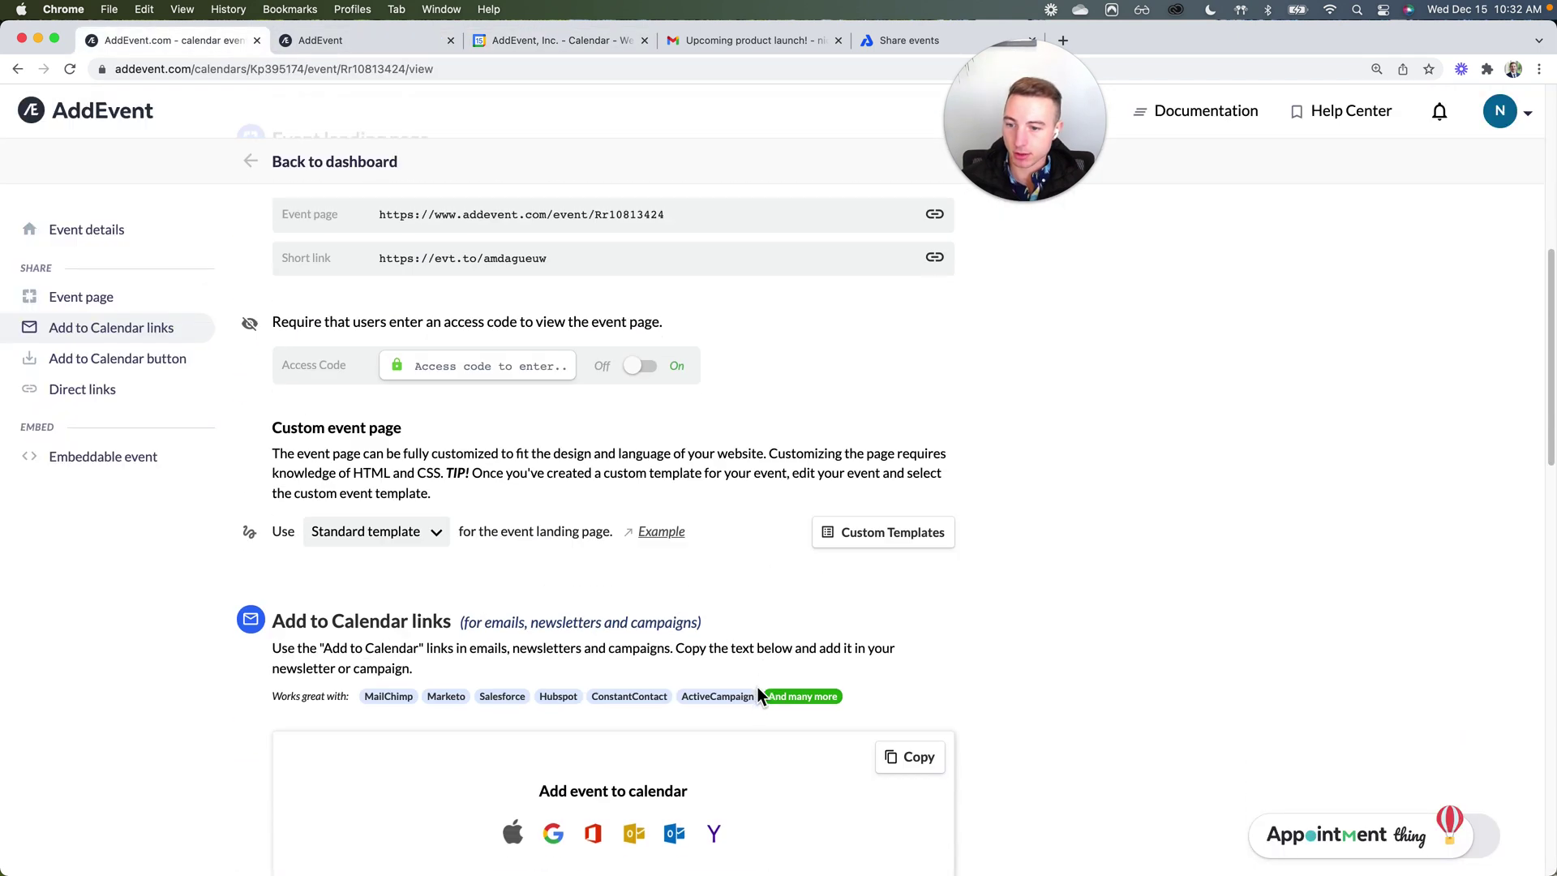
scroll(1273, 641, "down", 2)
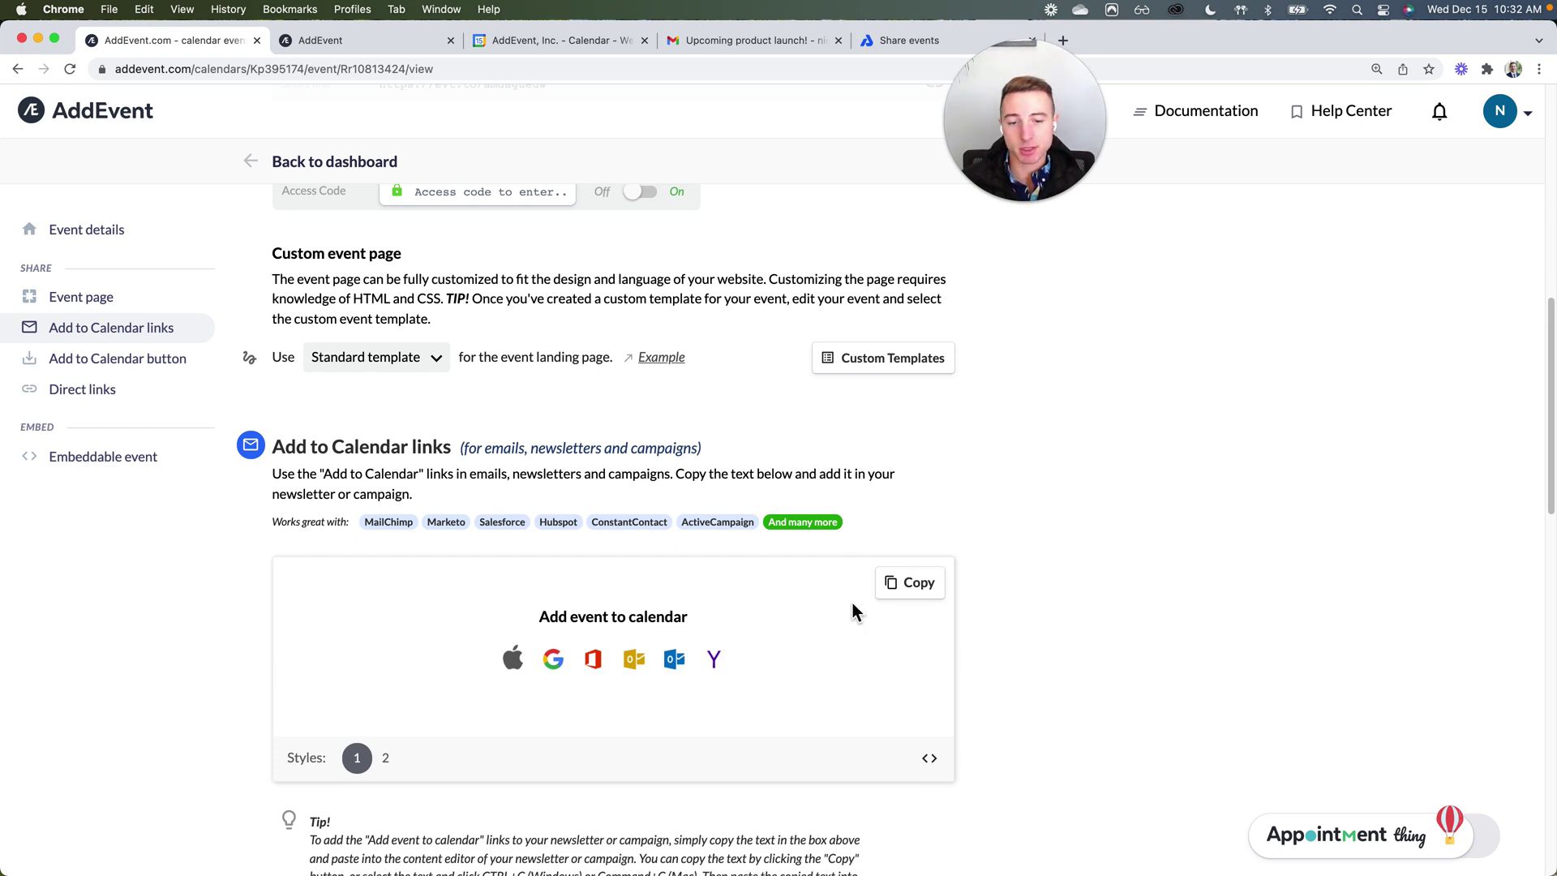
left_click(897, 588)
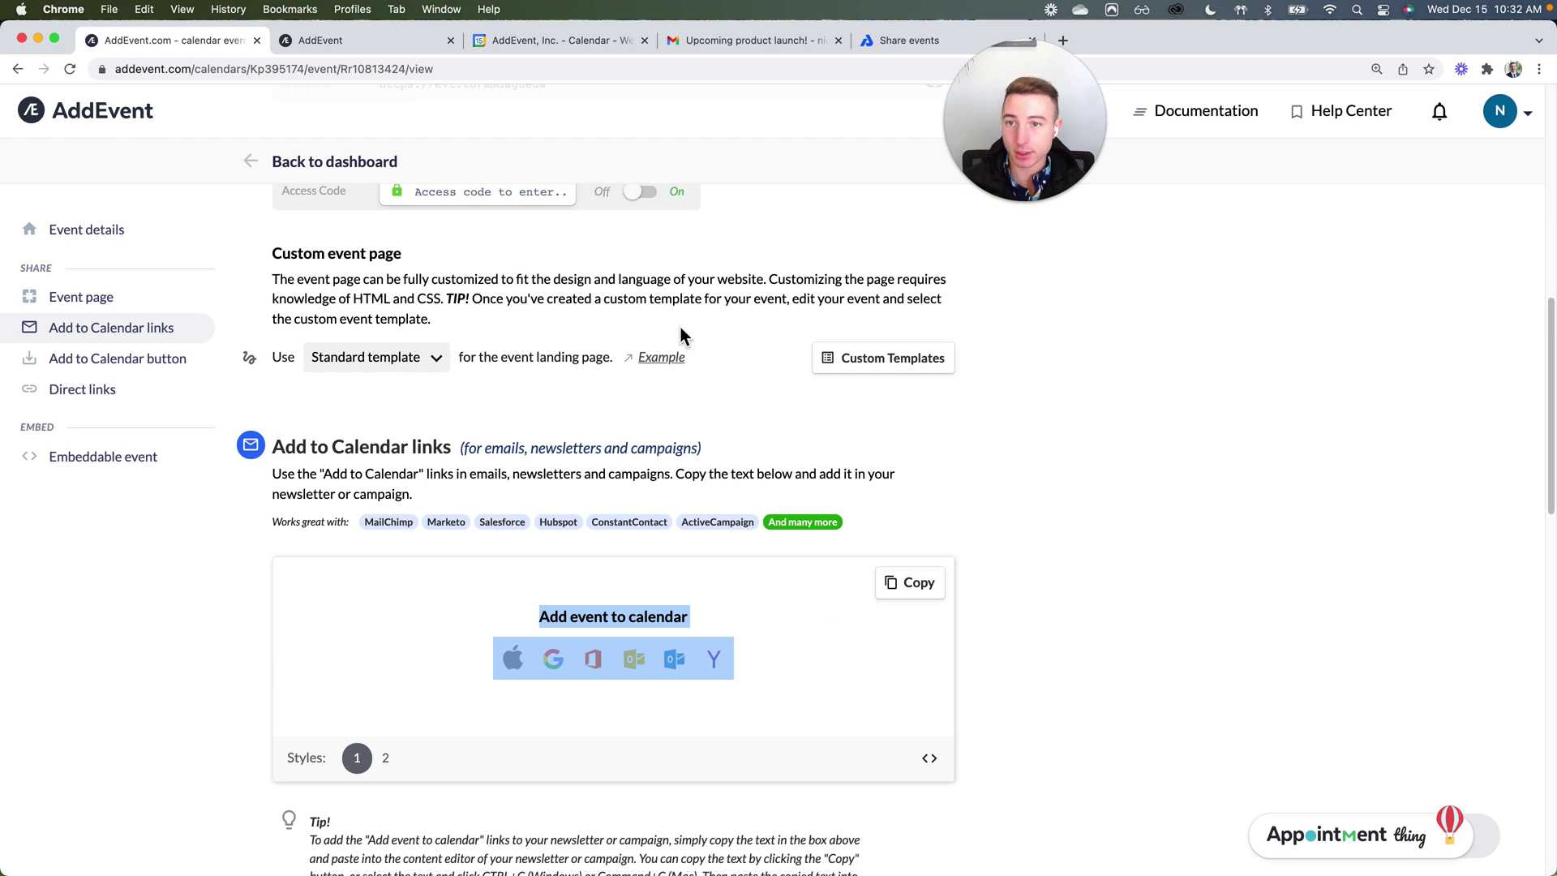
Test the Google link in the Upcoming product launch! email, then return to AddEvent.
left_click(712, 41)
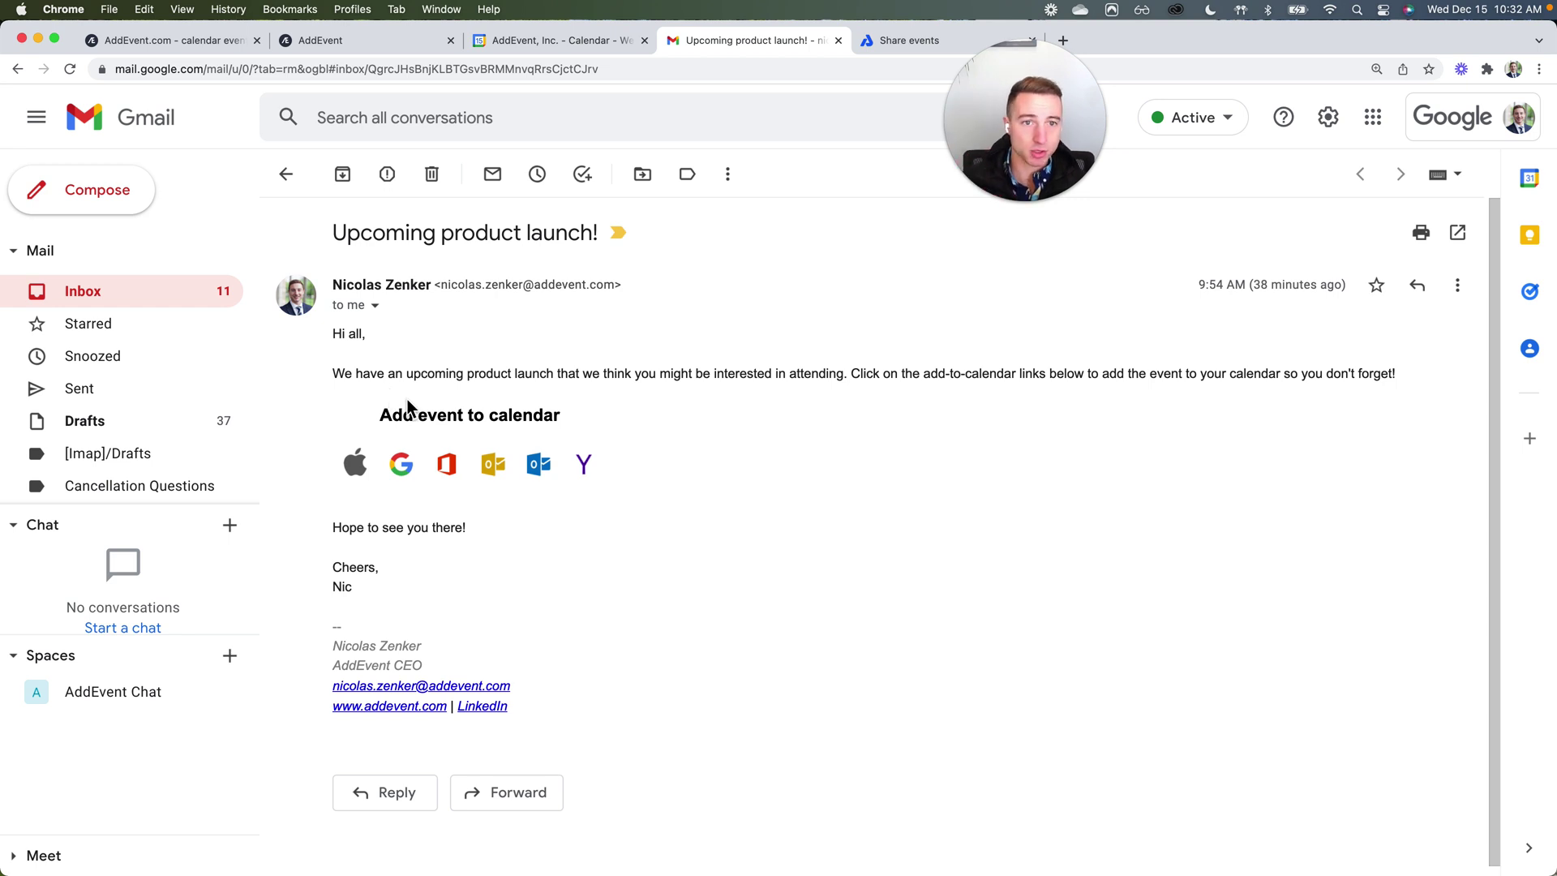
left_click(405, 463)
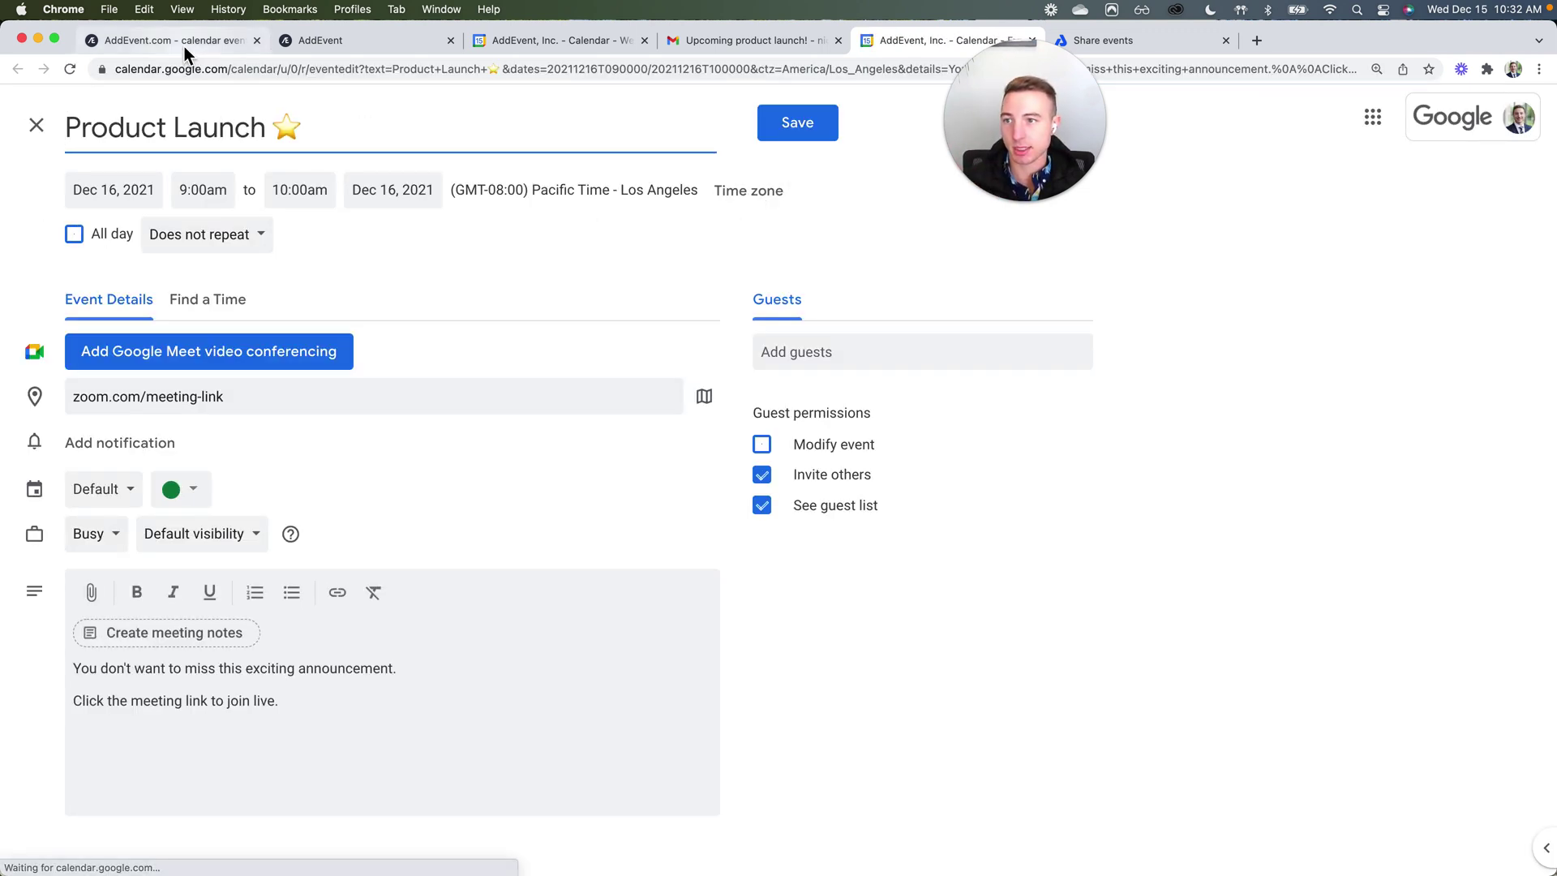
left_click(183, 46)
Preview the Add to Calendar button's calendar choices and copy its website code.
scroll(567, 544, "down", 4)
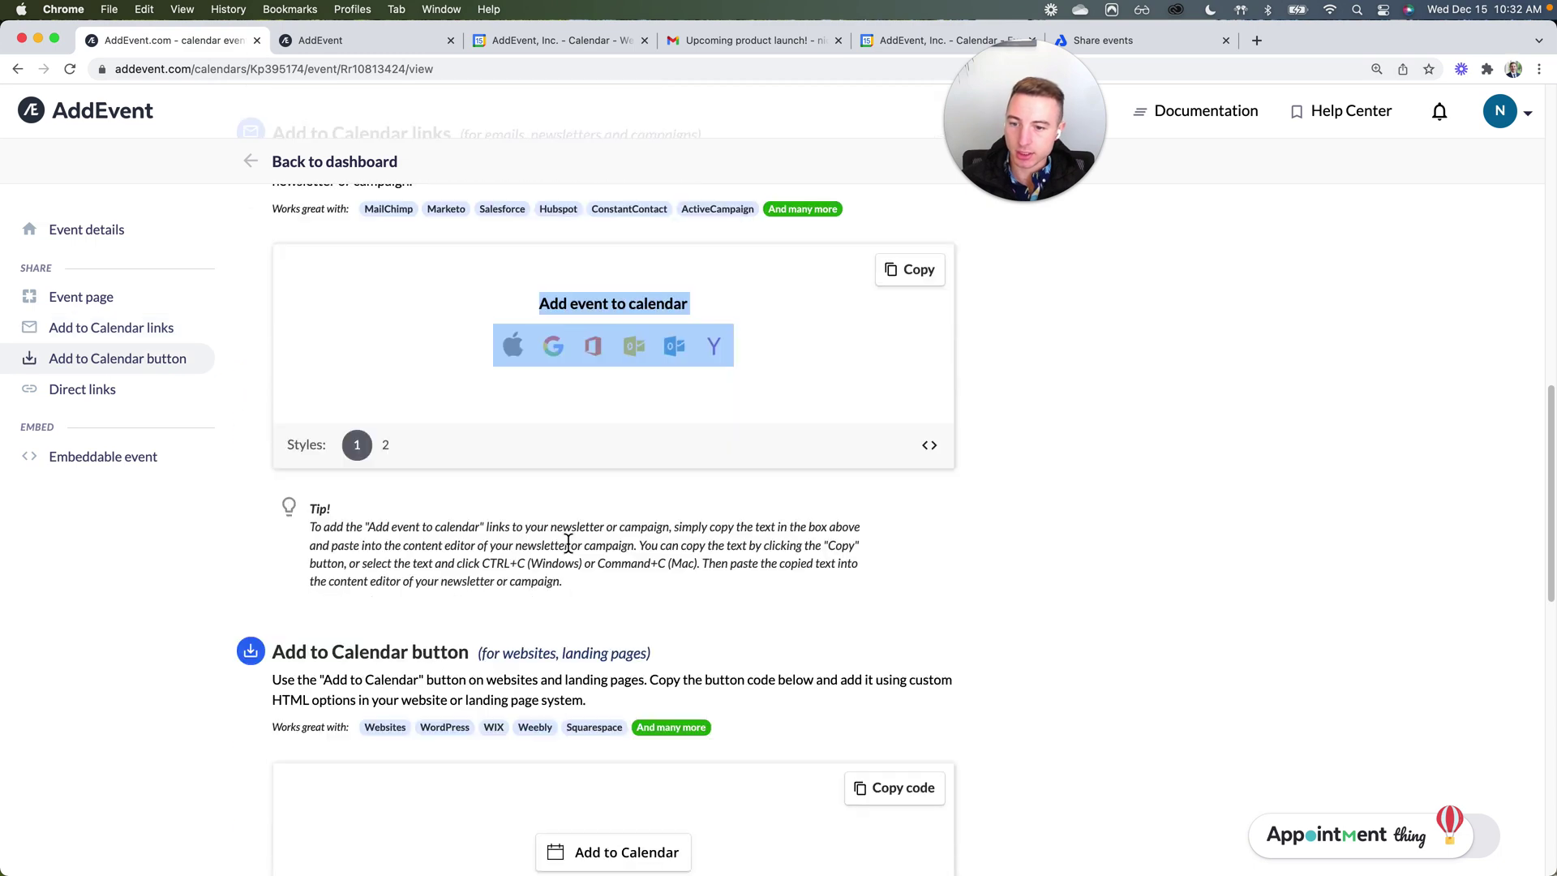
scroll(568, 543, "down", 5)
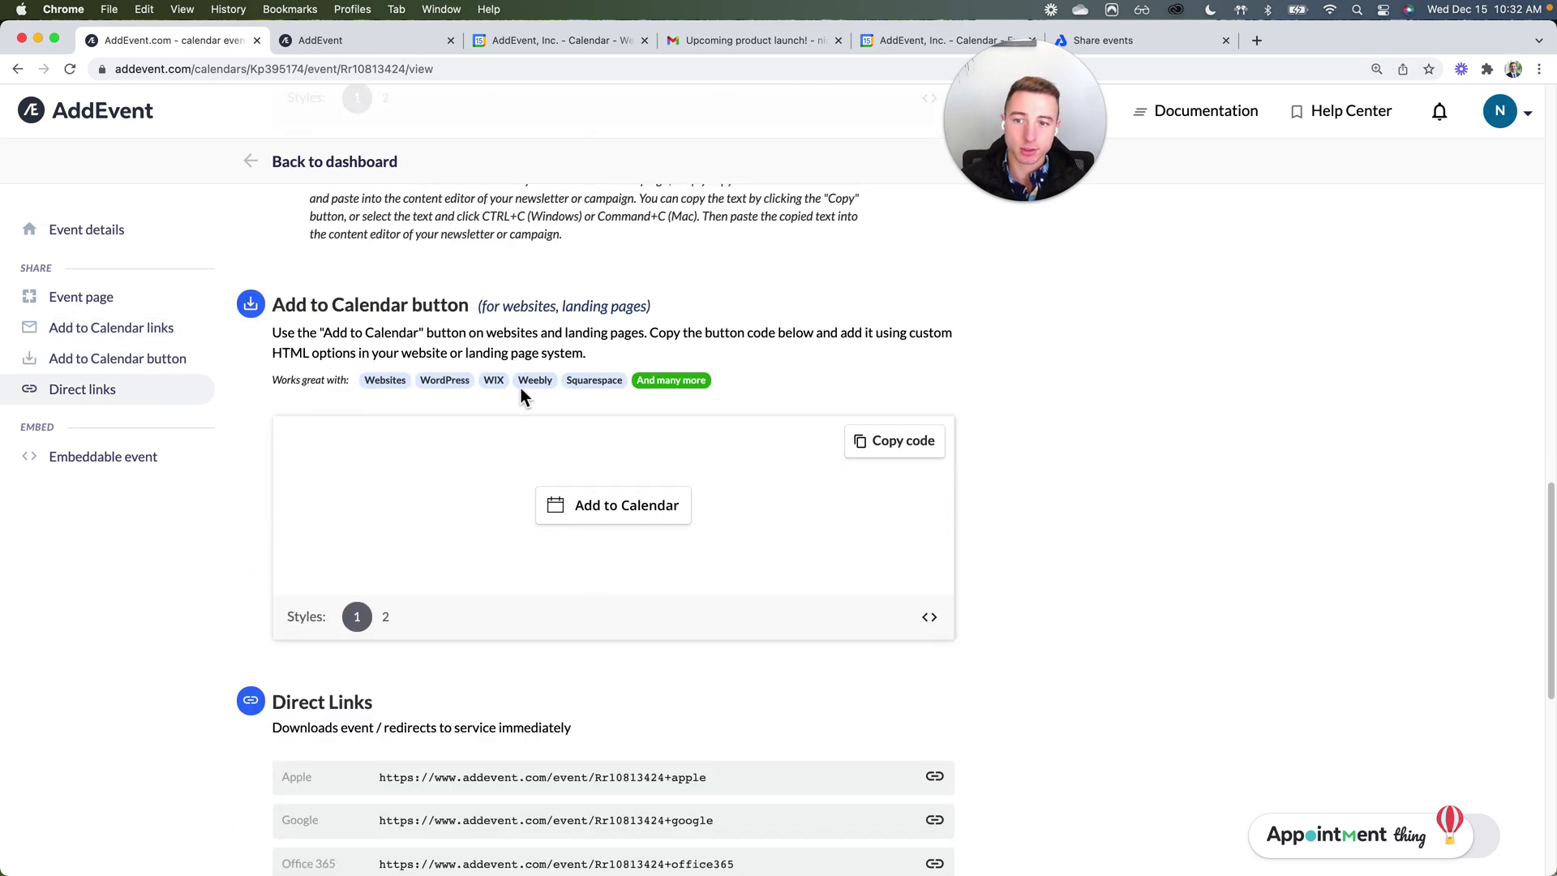
left_click(592, 511)
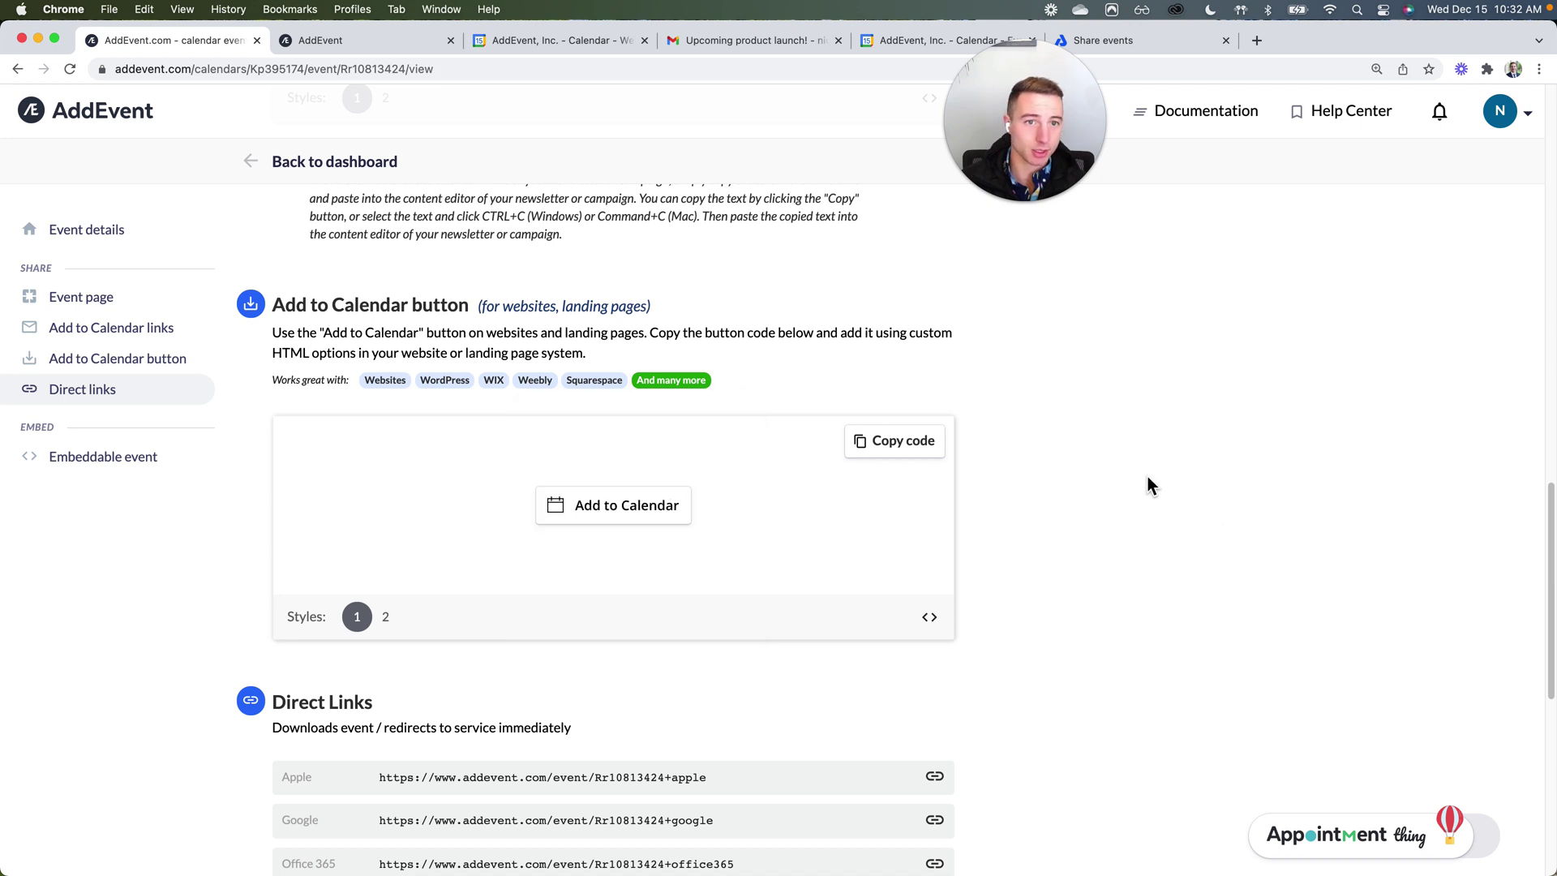
left_click(887, 451)
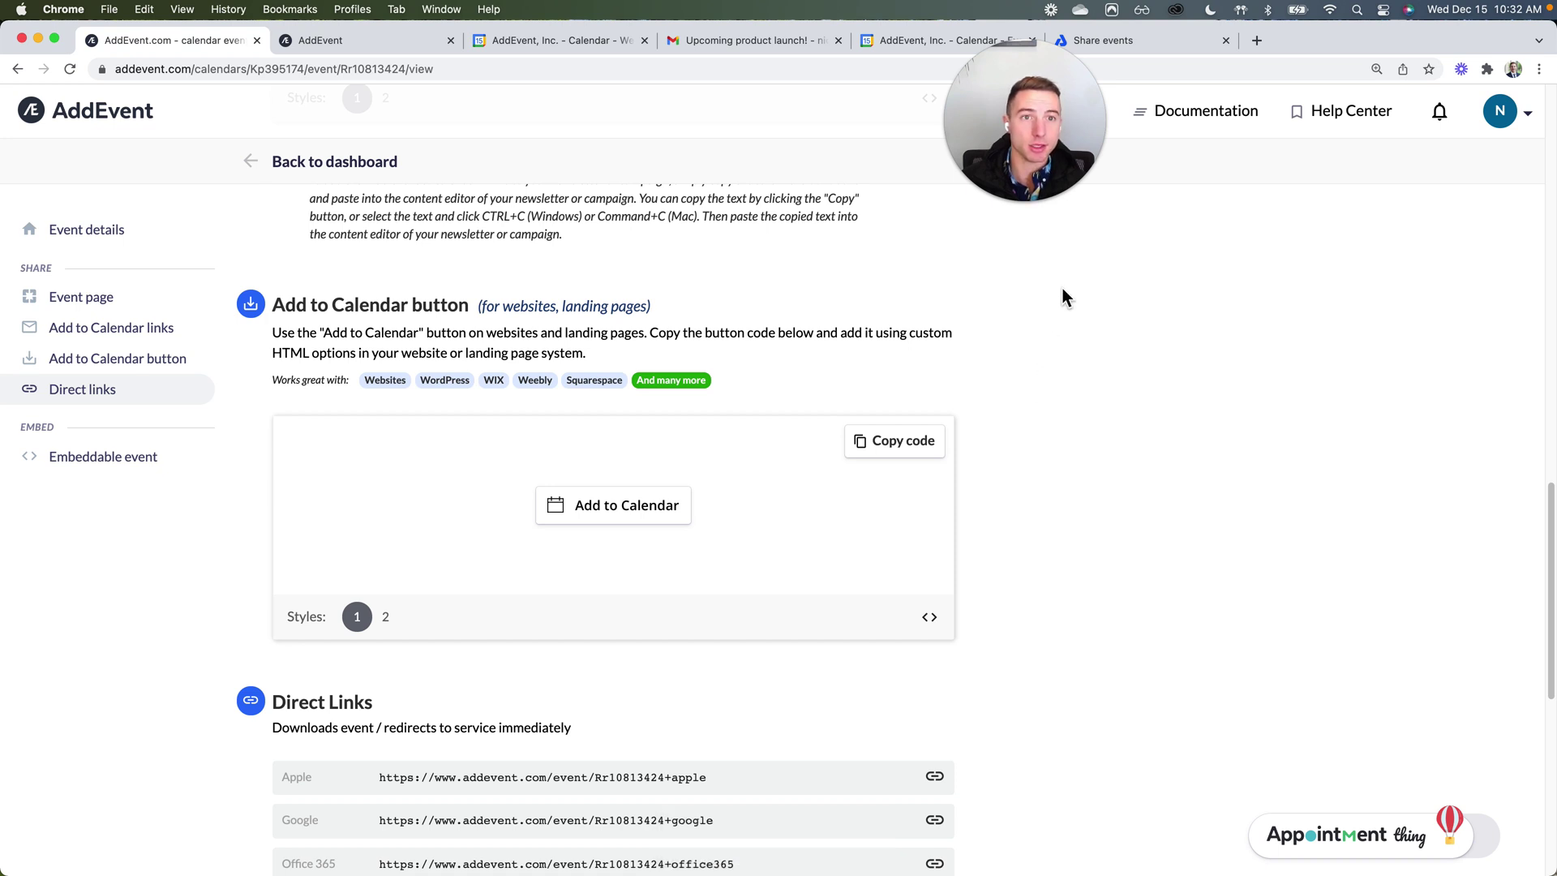
Check that the Share events site's Add to Calendar button lists Apple, Google, Office 365, Outlook and Yahoo, then return to AddEvent.
left_click(1152, 39)
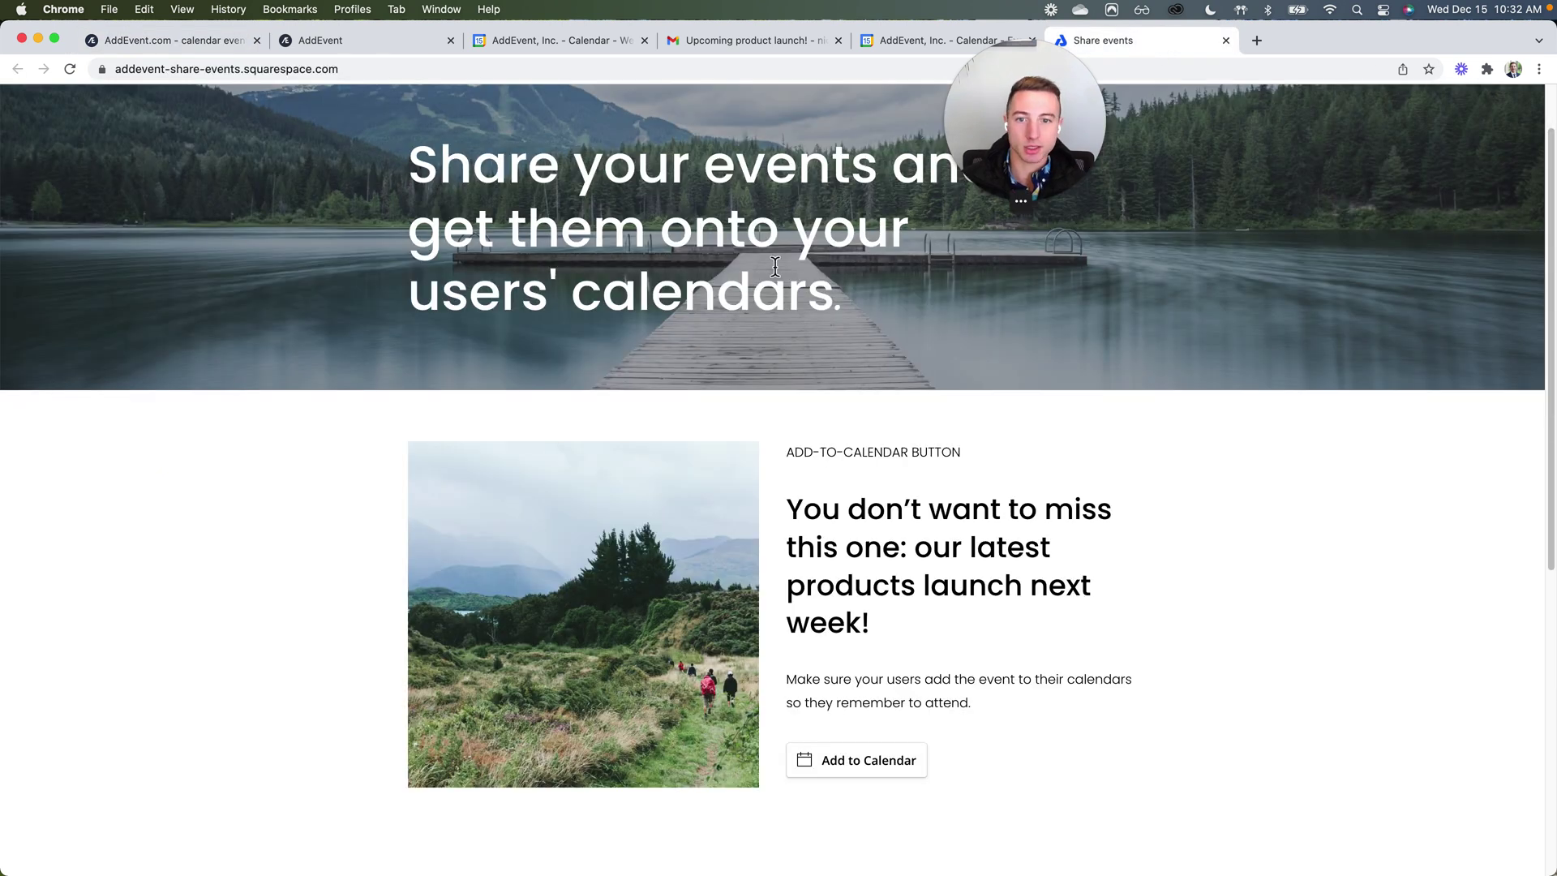
scroll(989, 719, "down", 2)
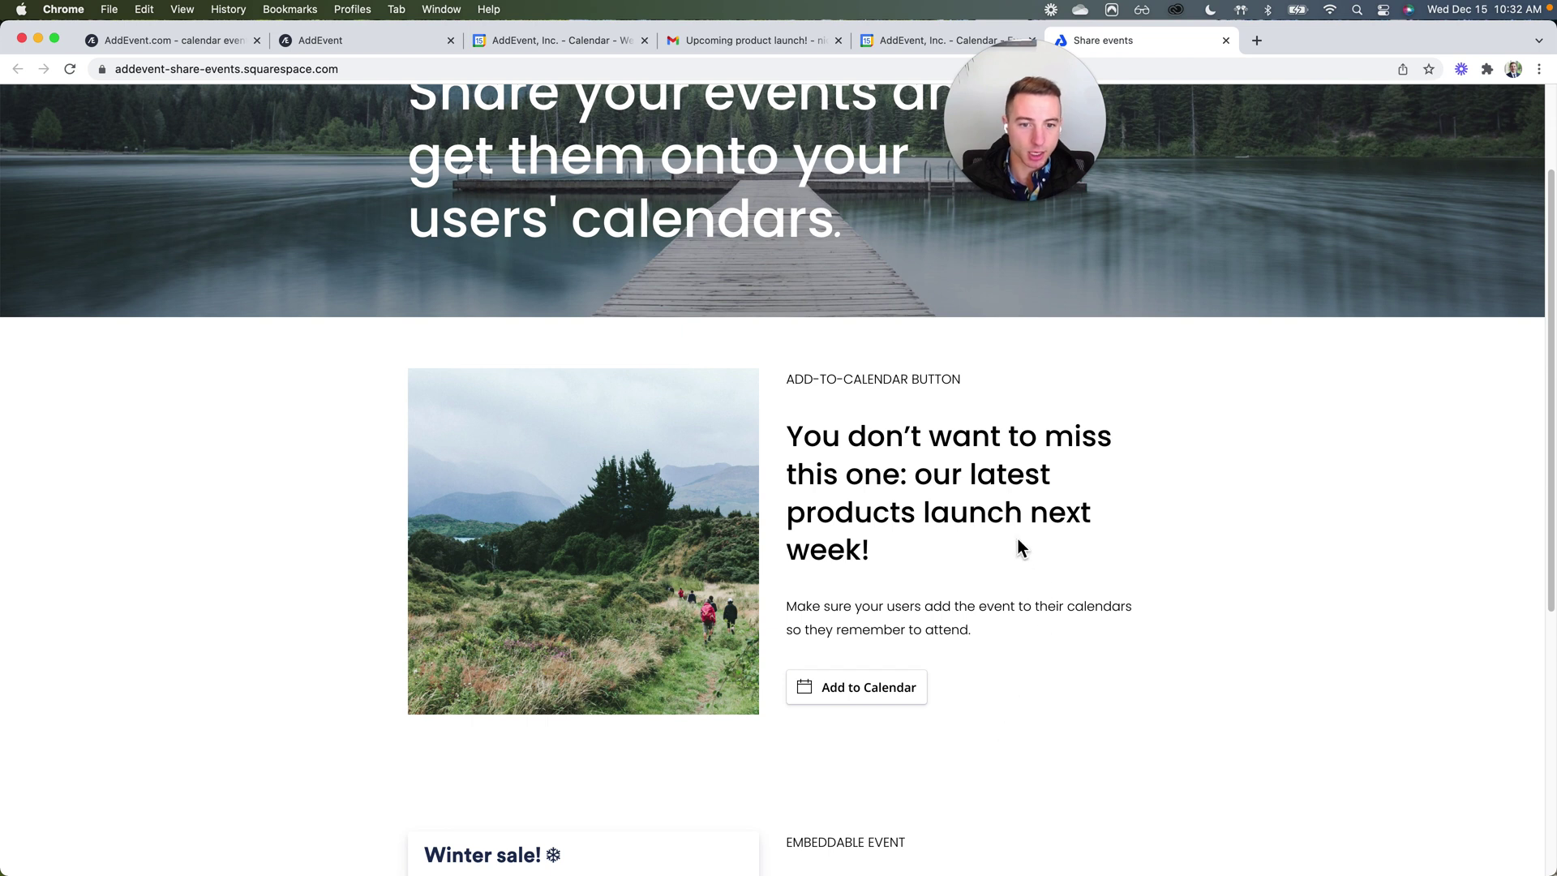
left_click(867, 695)
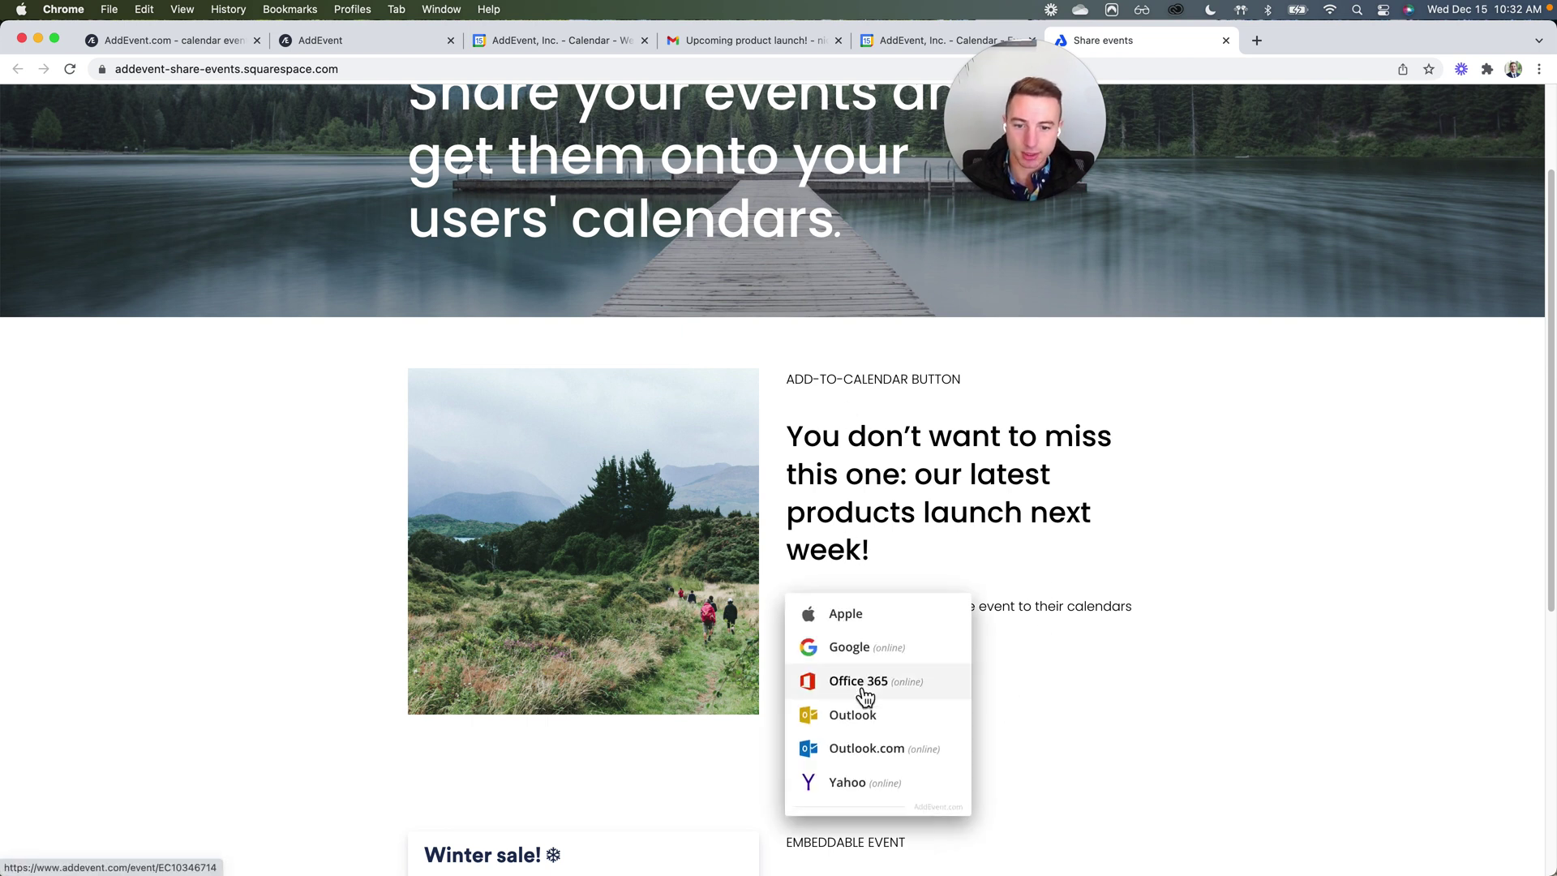
left_click(1023, 640)
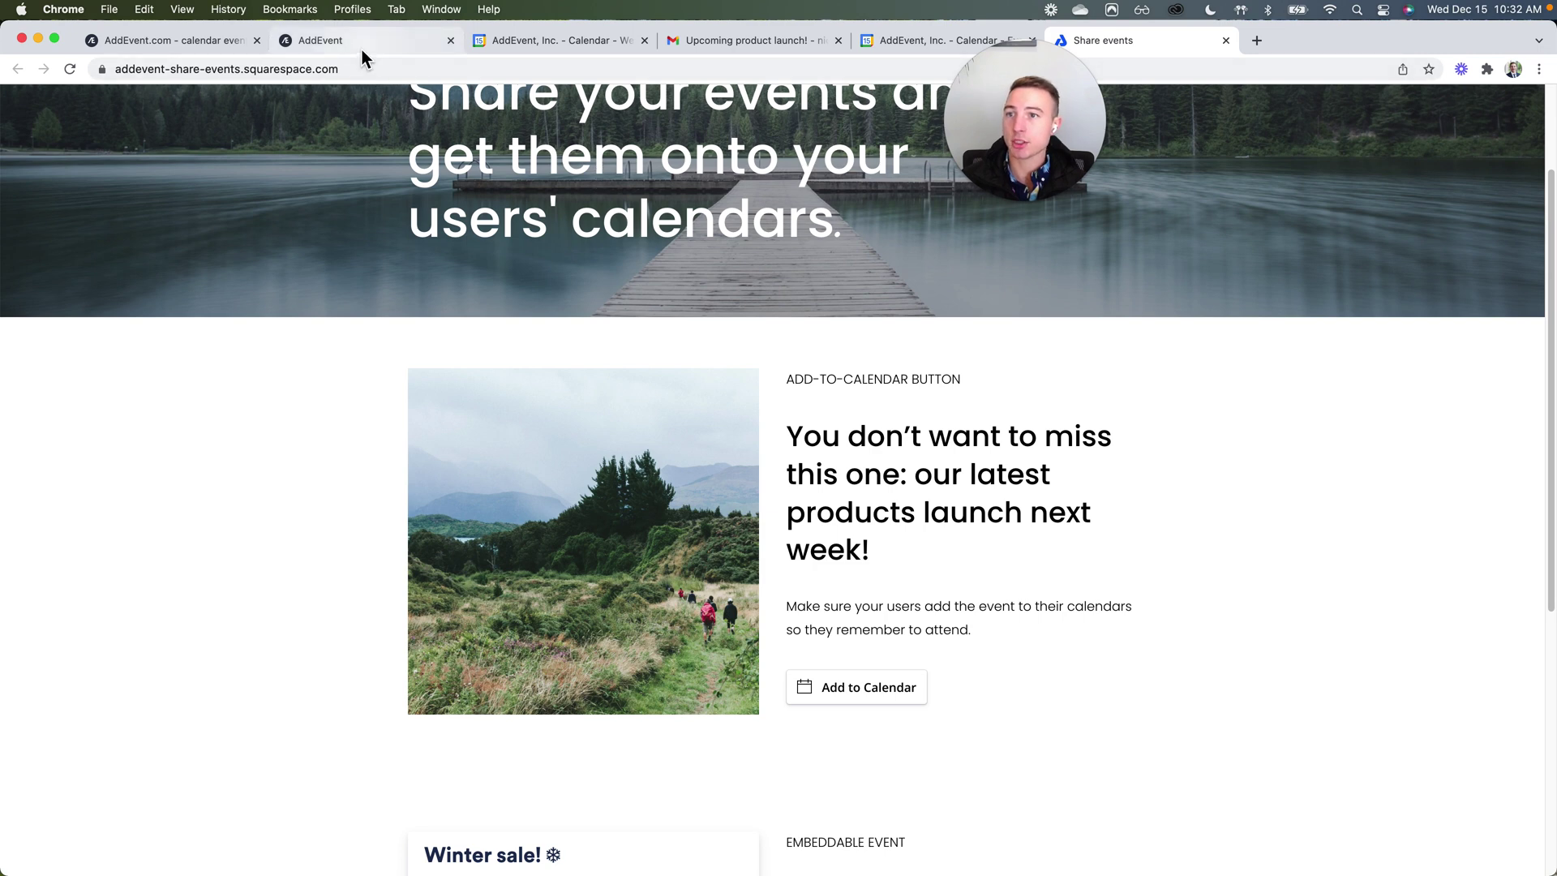
left_click(180, 49)
Copy the code from the Embeddable event section of AddEvent's sharing page.
scroll(511, 625, "down", 6)
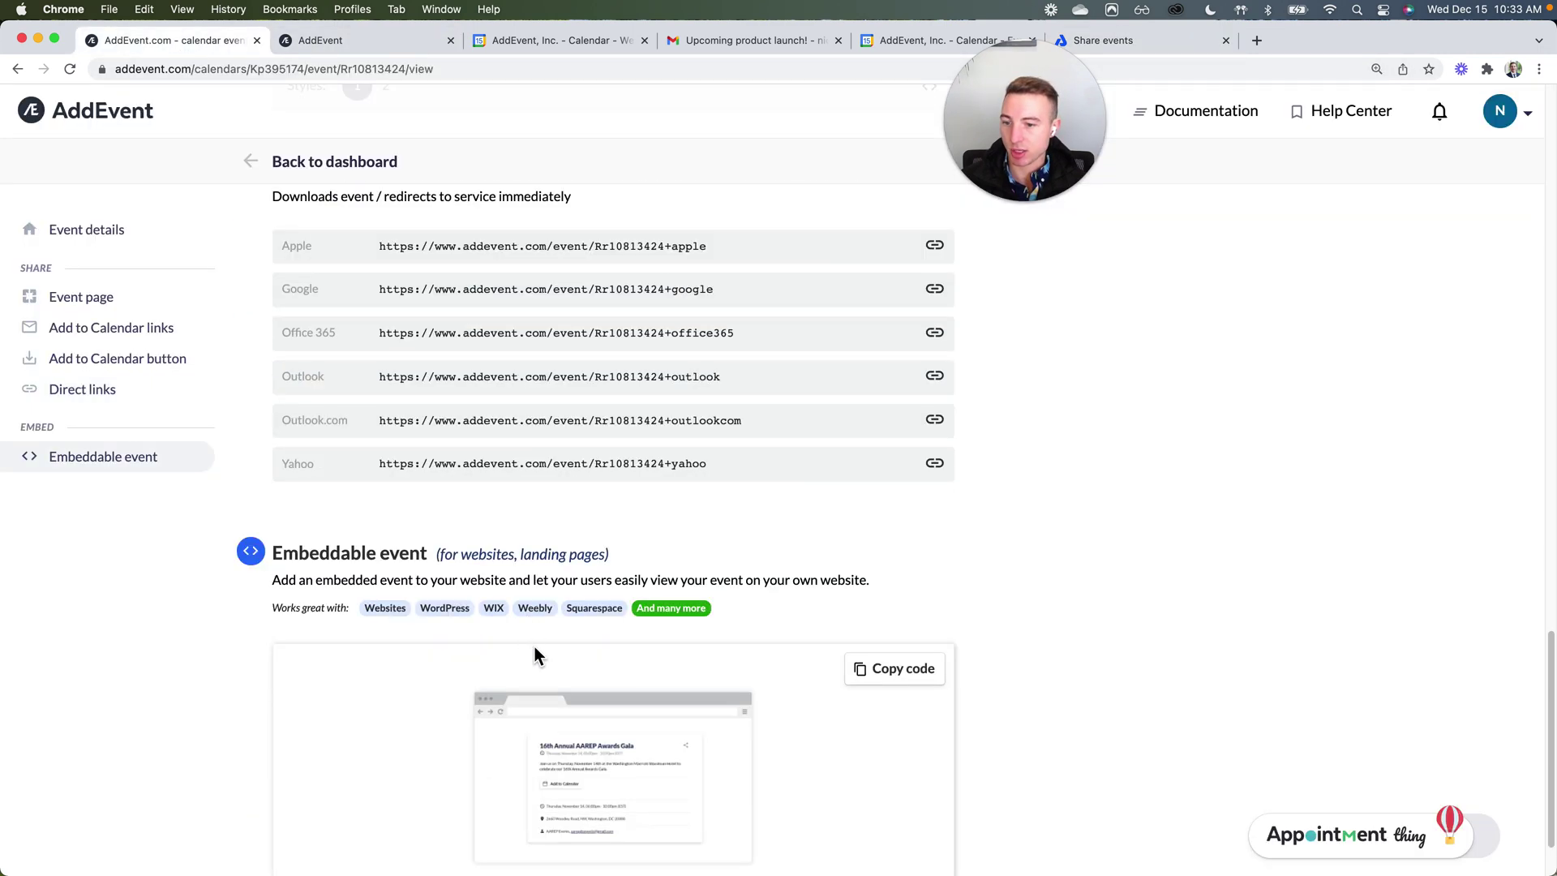
scroll(534, 649, "down", 2)
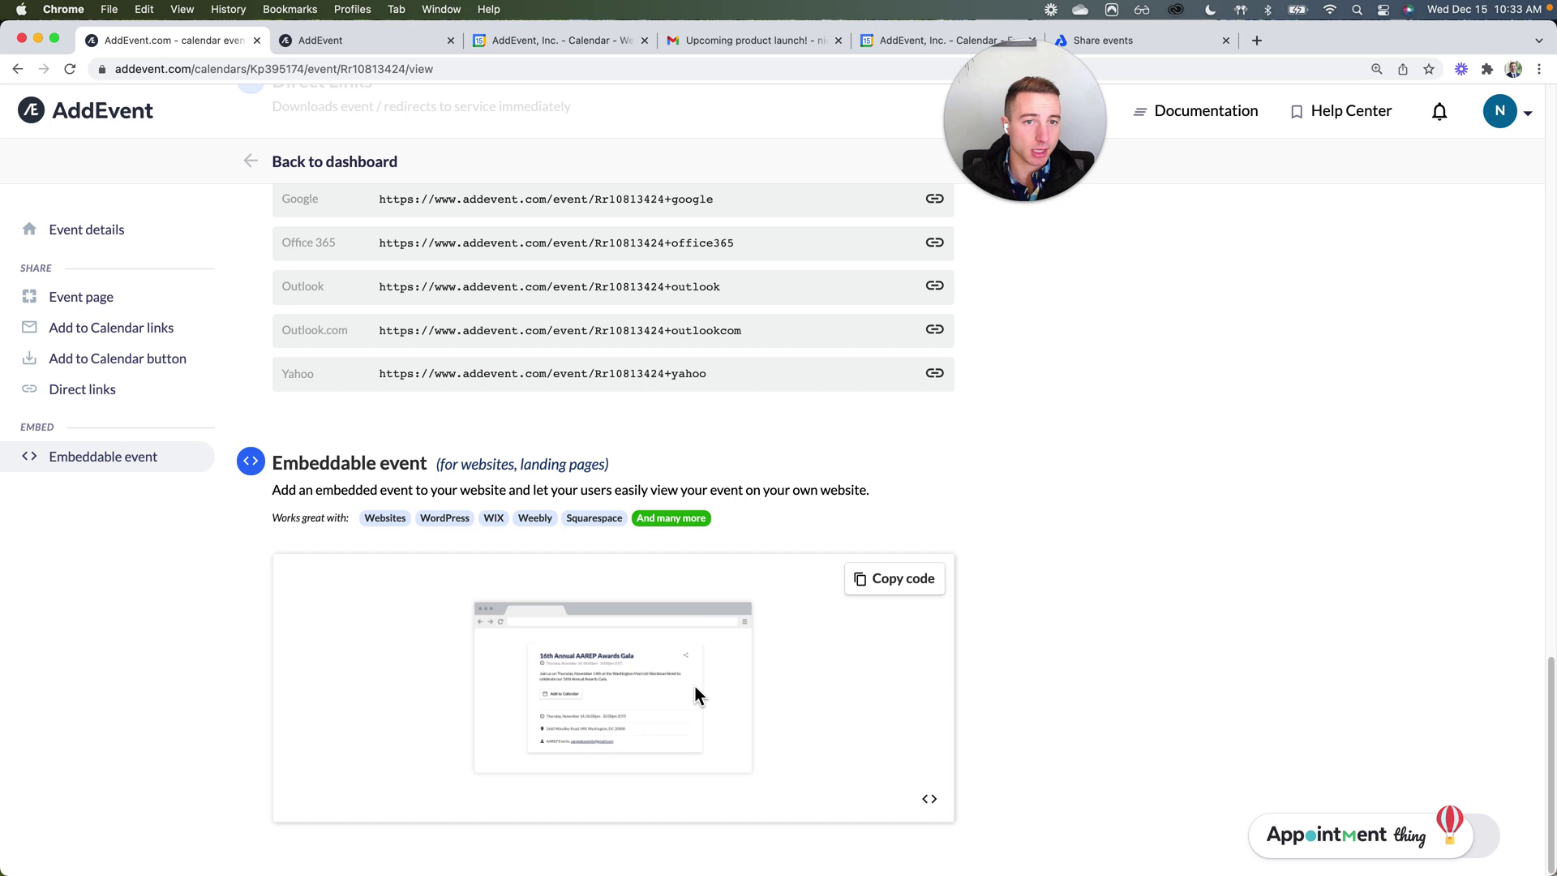
left_click(915, 586)
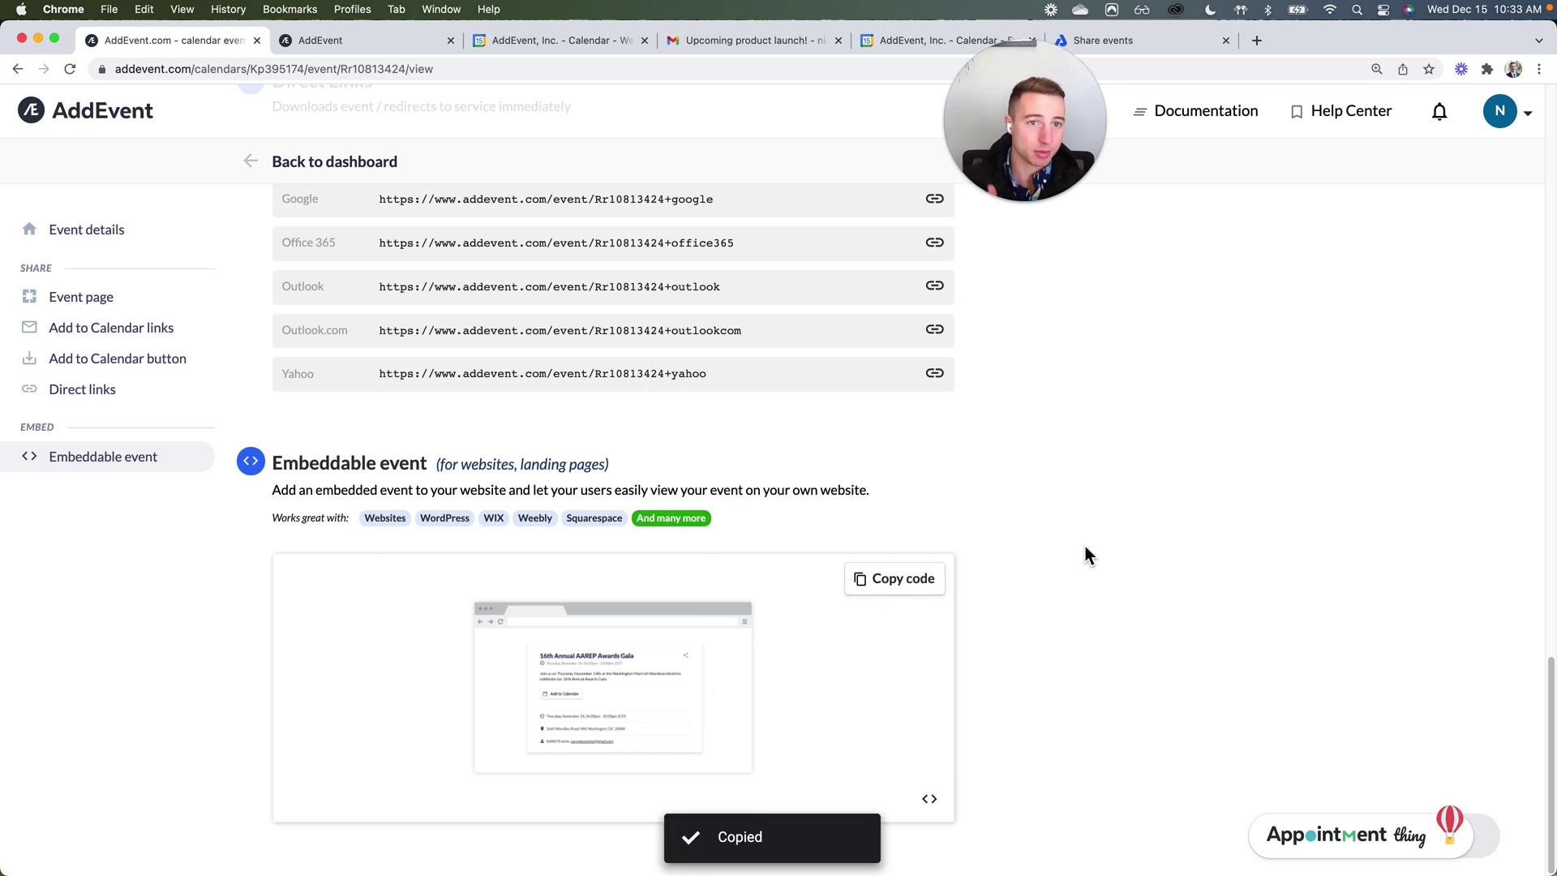
On the Share events site, open the embedded Winter sale! card's calendar options.
left_click(1119, 48)
scroll(1046, 639, "down", 5)
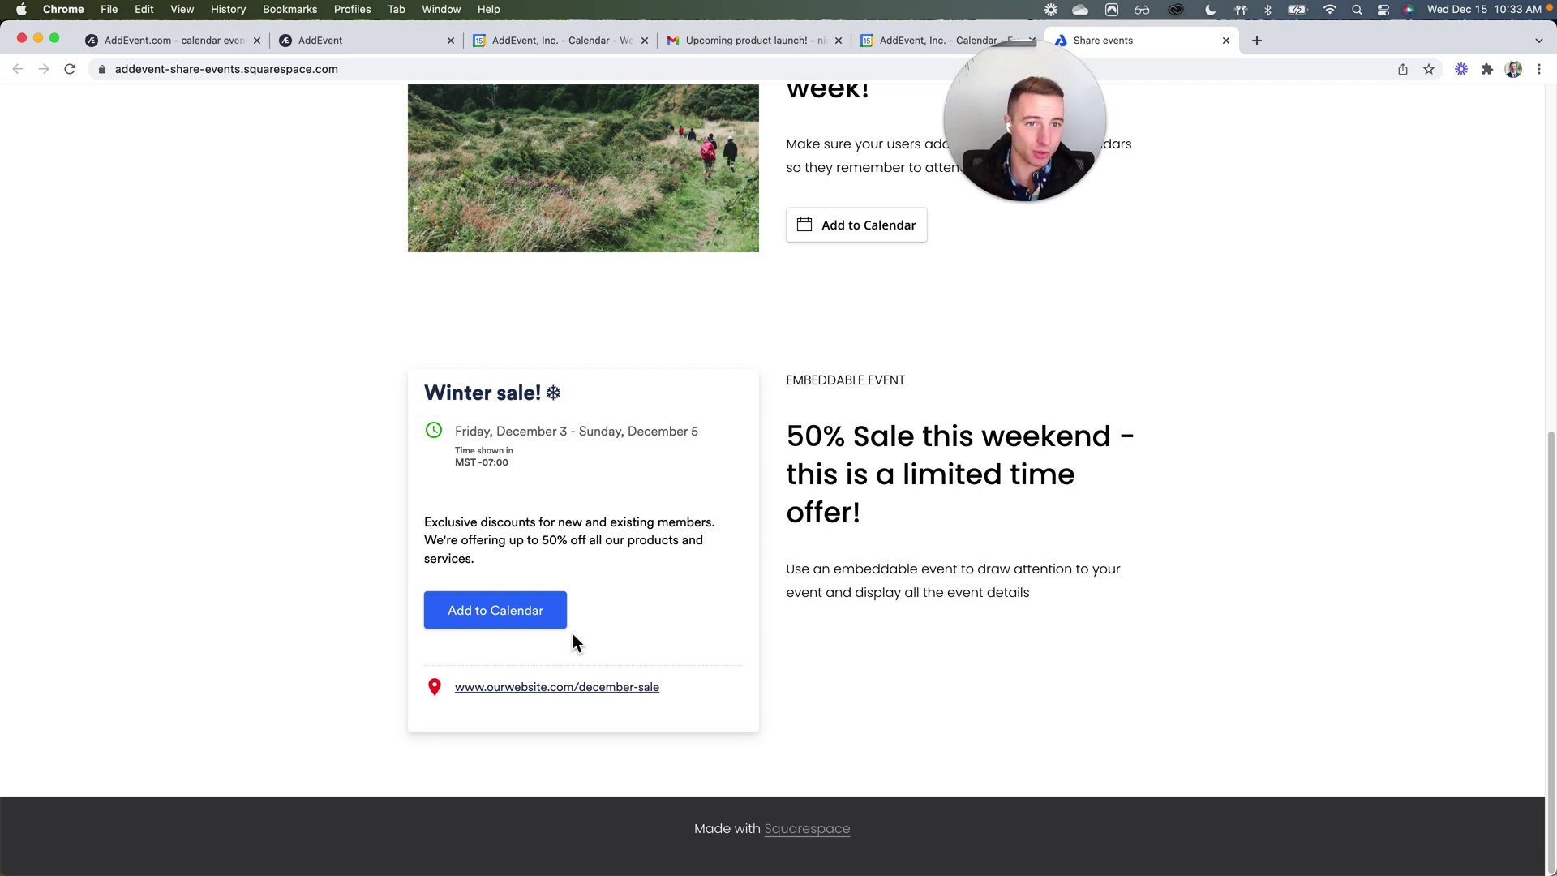
left_click(544, 622)
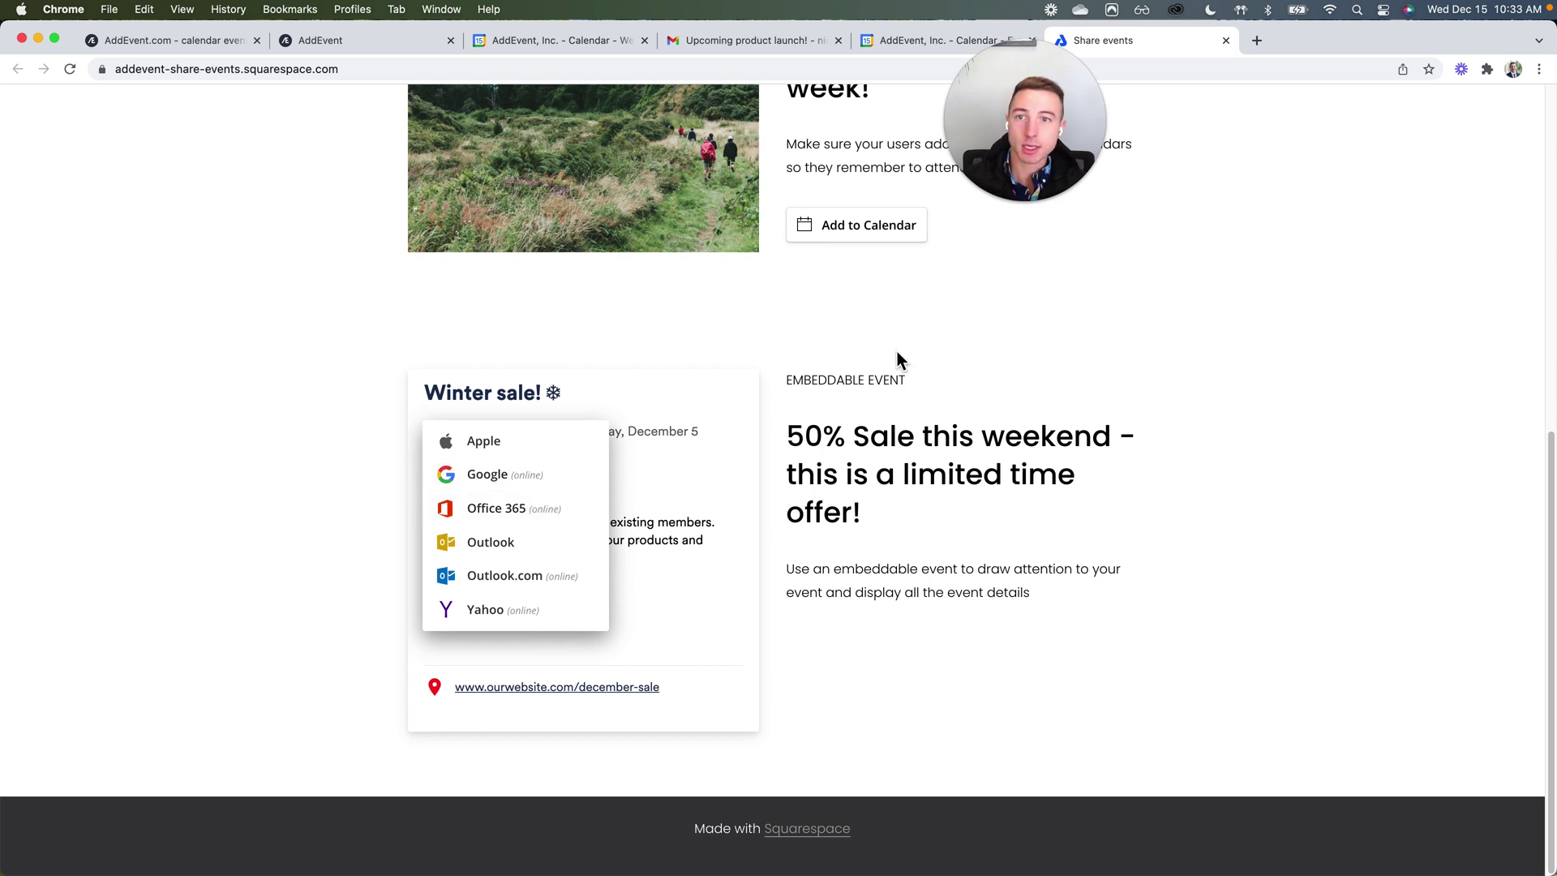
Go back to the December 2021 calendar showing A really exciting event! at 9am on the 16th.
left_click(187, 38)
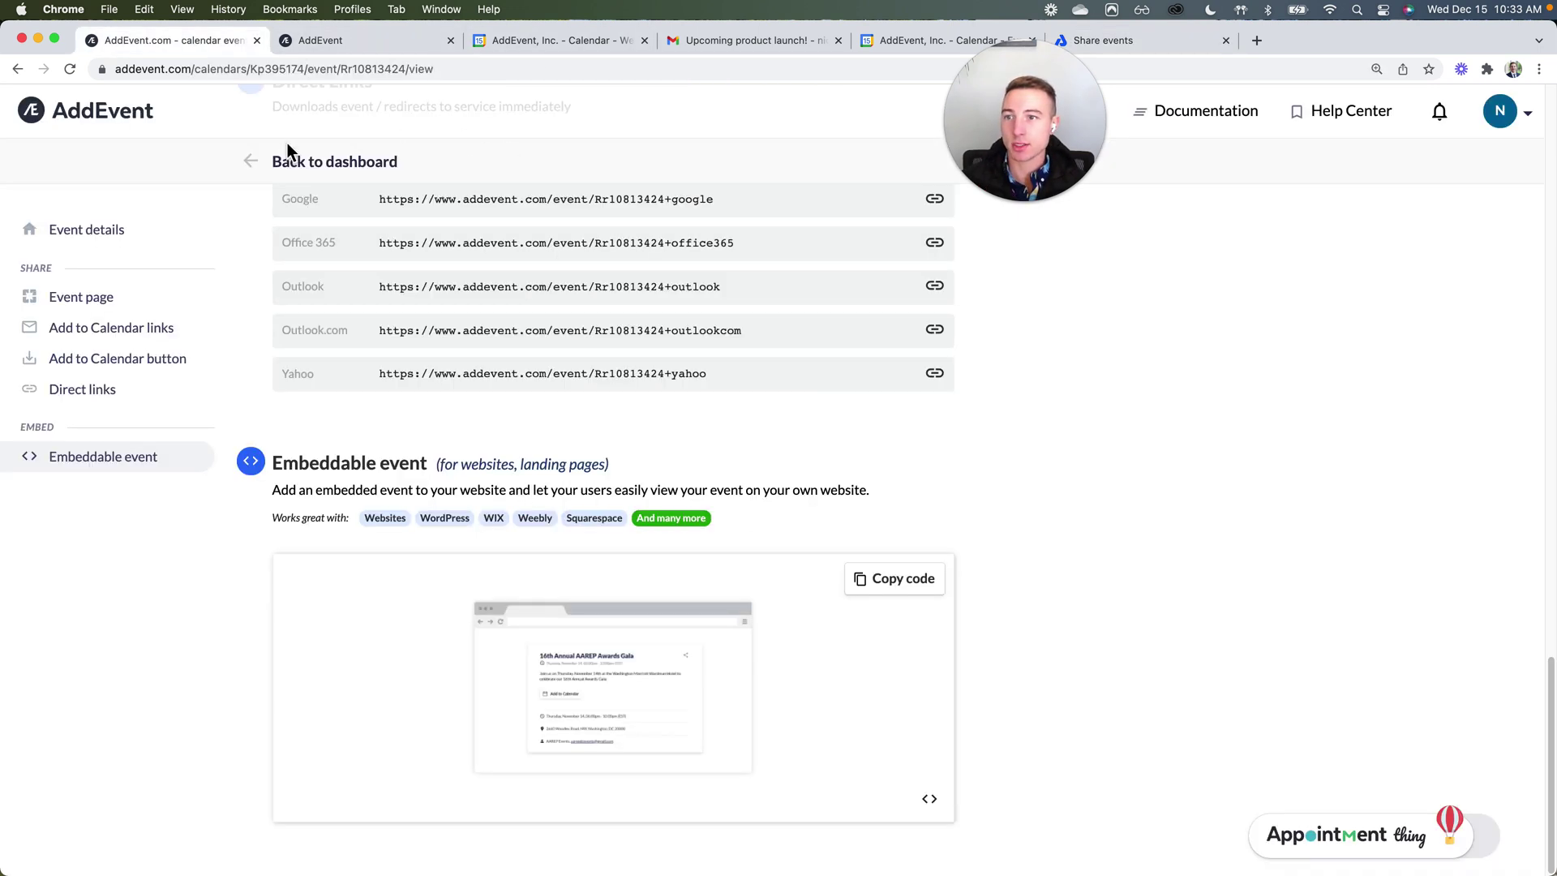
left_click(243, 160)
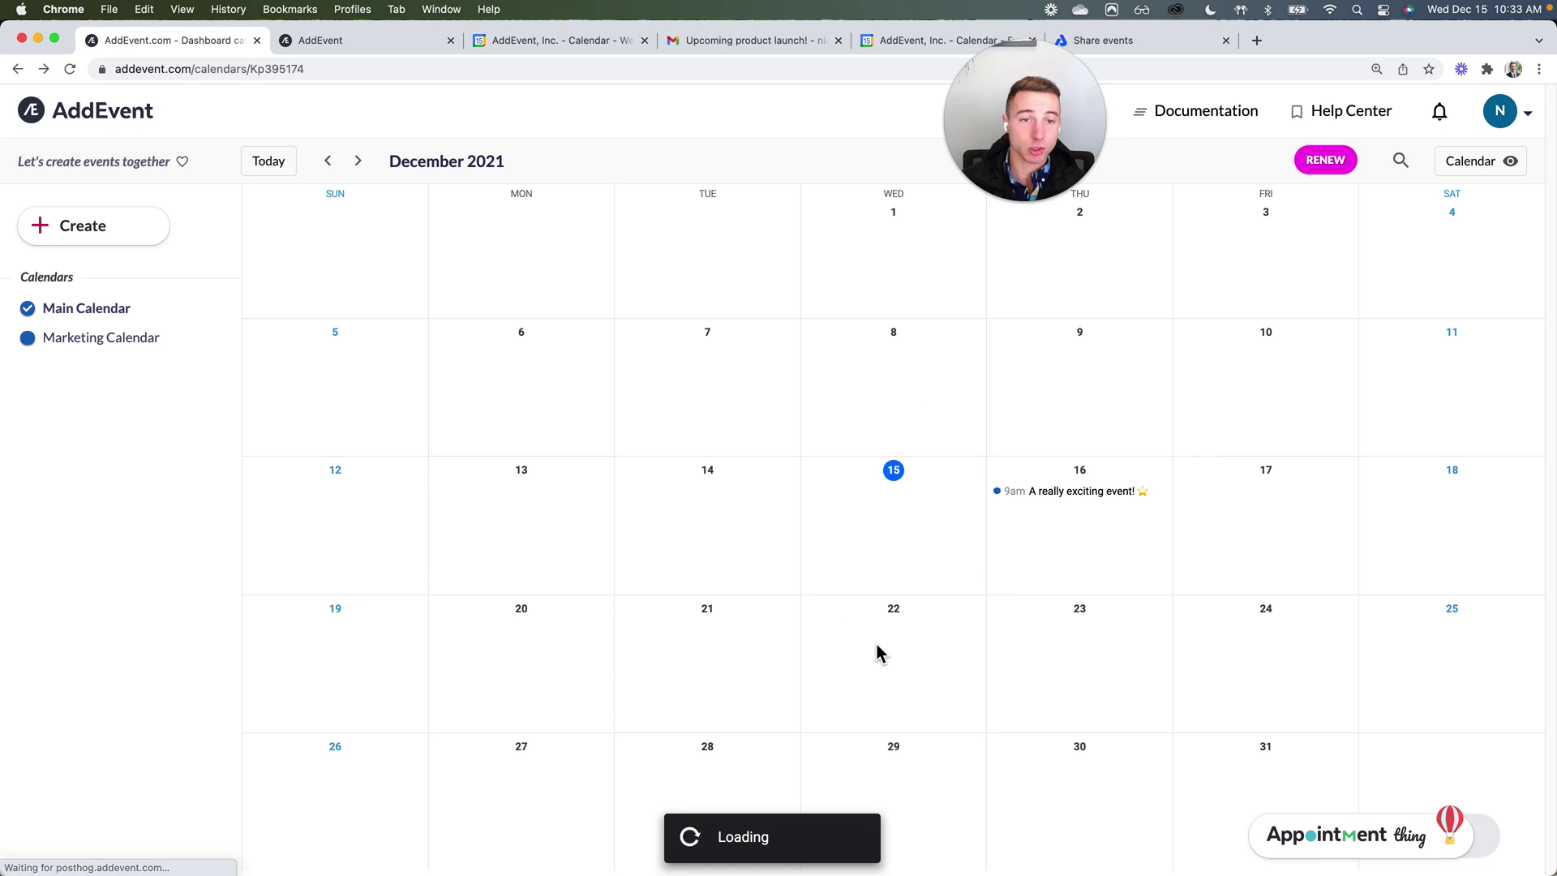